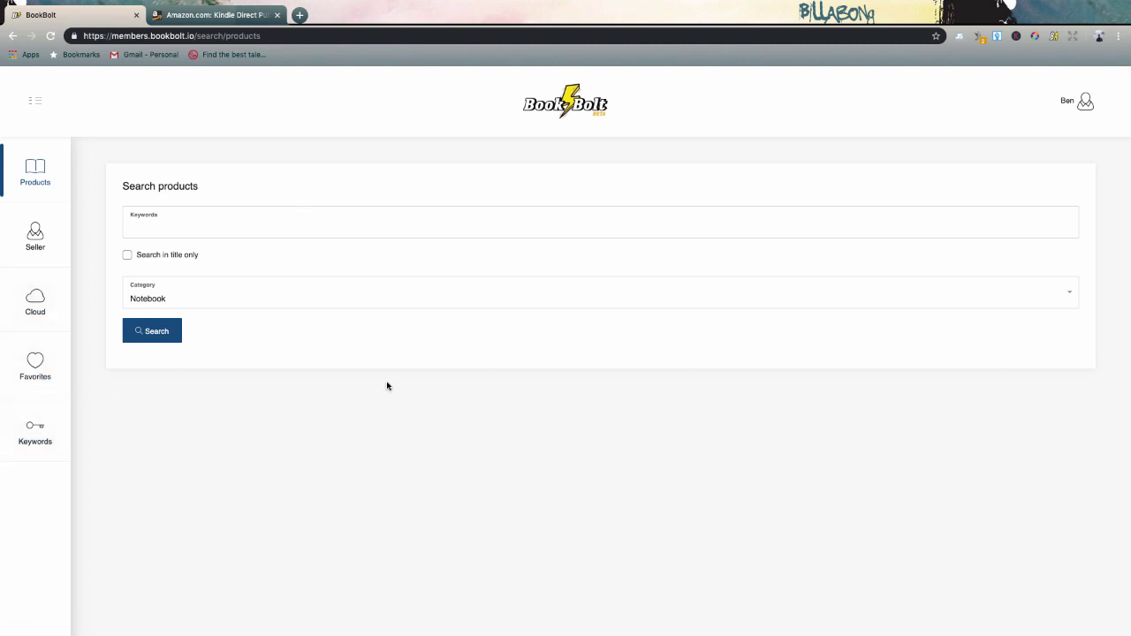
- Open Book Bolt Designer and generate a cover template with a 6 x 9 in trim size and a page count of 120
{"action": "left_click", "coordinate": [1068, 100]}
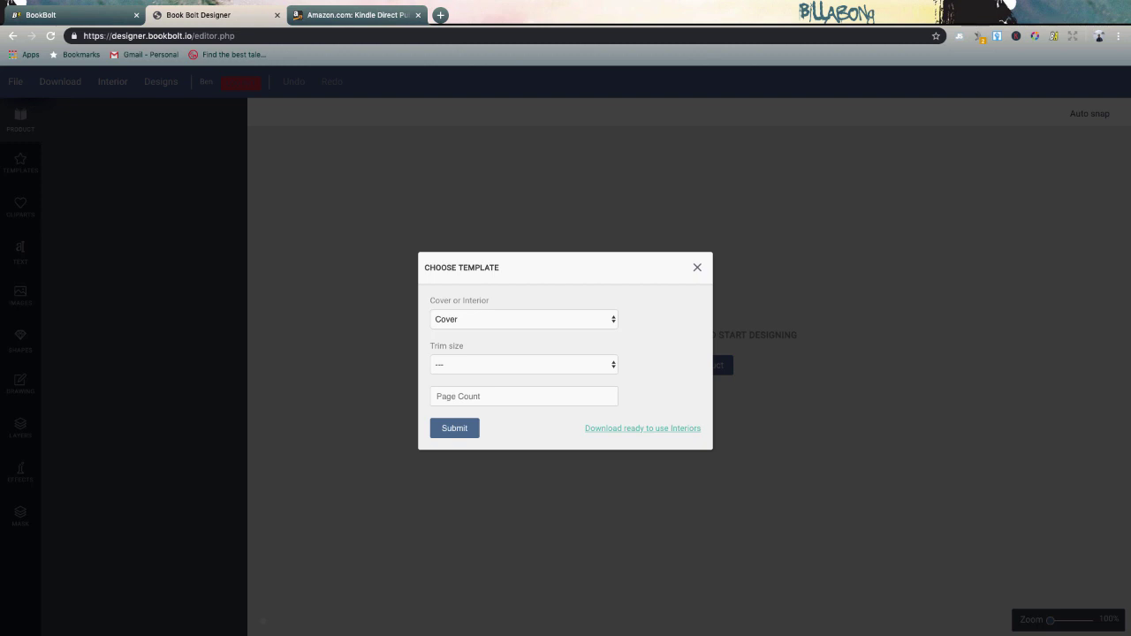
{"action": "left_click", "coordinate": [490, 322]}
{"action": "left_click", "coordinate": [490, 321]}
{"action": "left_click", "coordinate": [478, 366]}
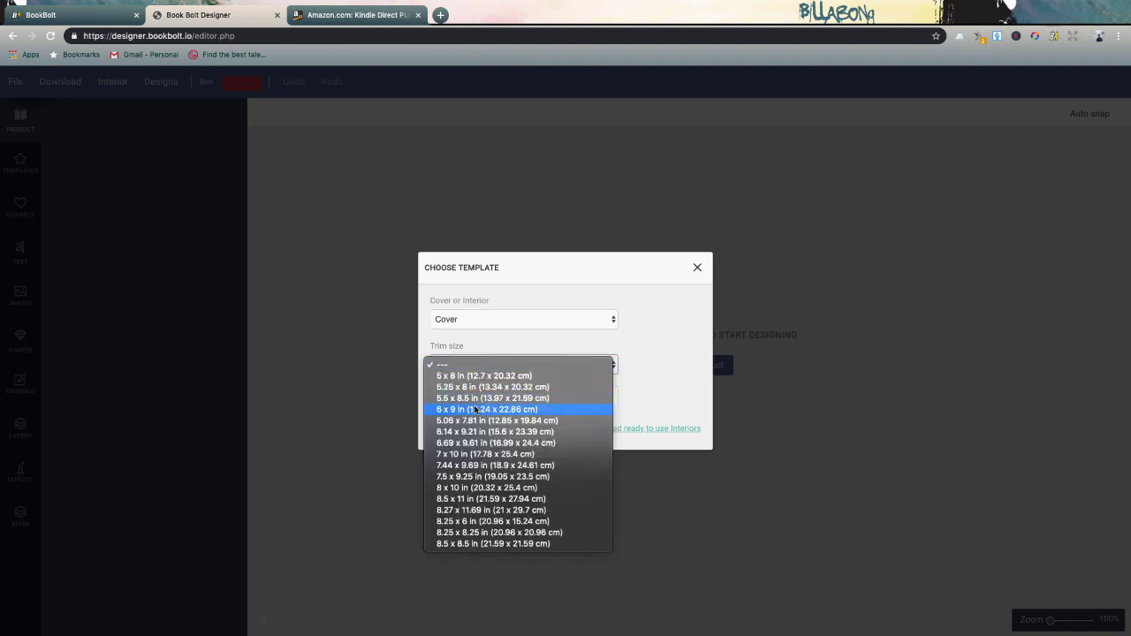
{"action": "left_click", "coordinate": [475, 409]}
{"action": "left_click", "coordinate": [475, 397]}
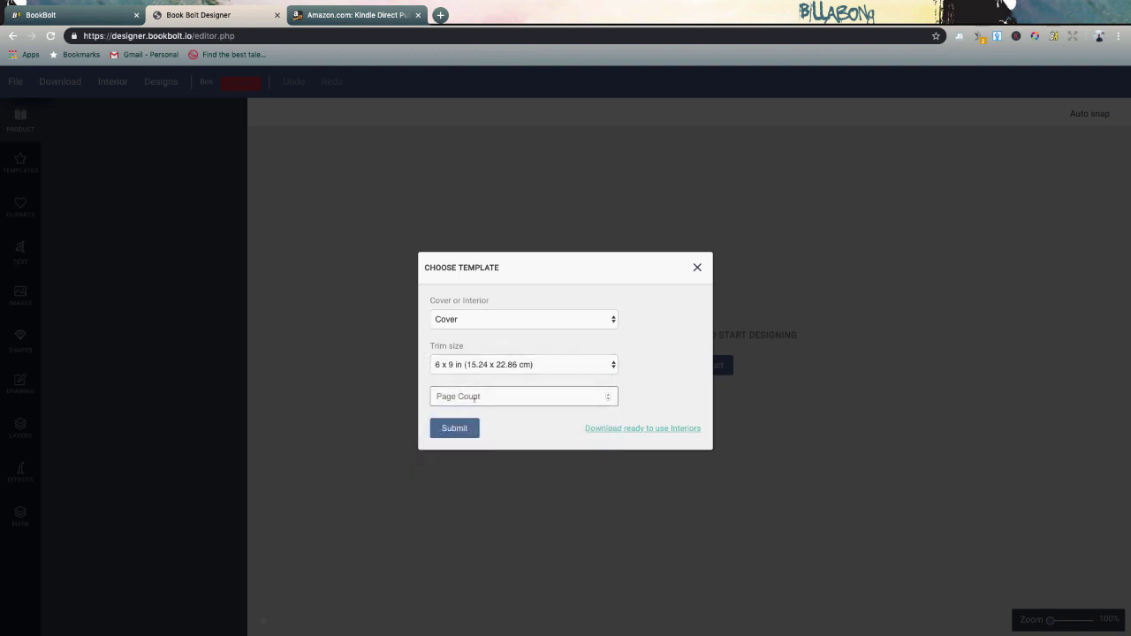
{"action": "type", "text": "120"}
{"action": "left_click", "coordinate": [669, 387]}
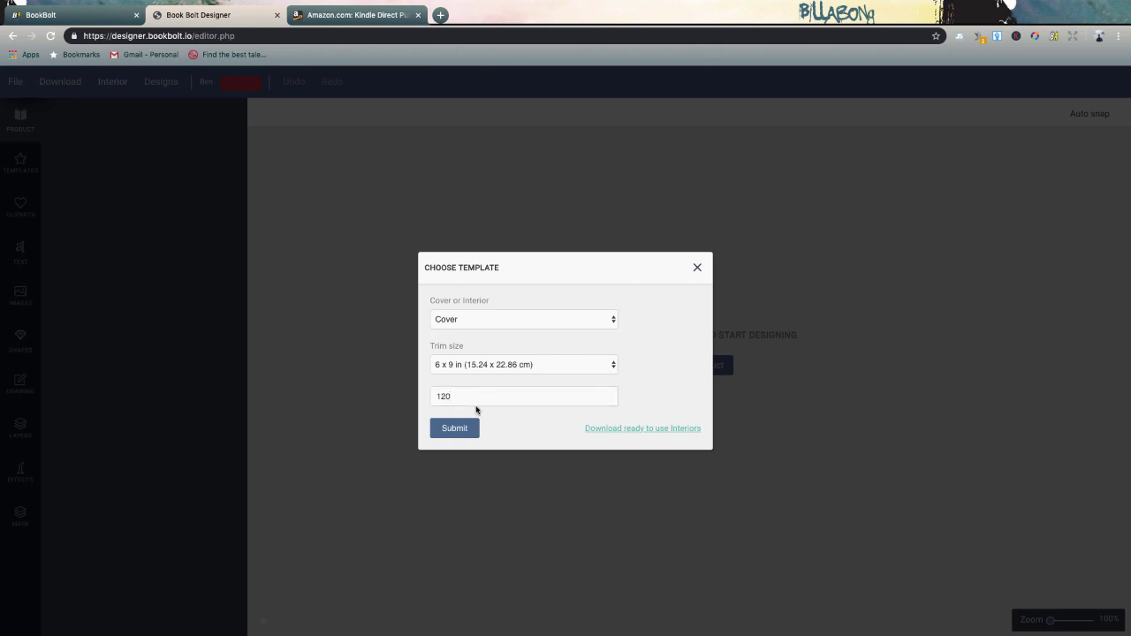
{"action": "left_click", "coordinate": [454, 429]}
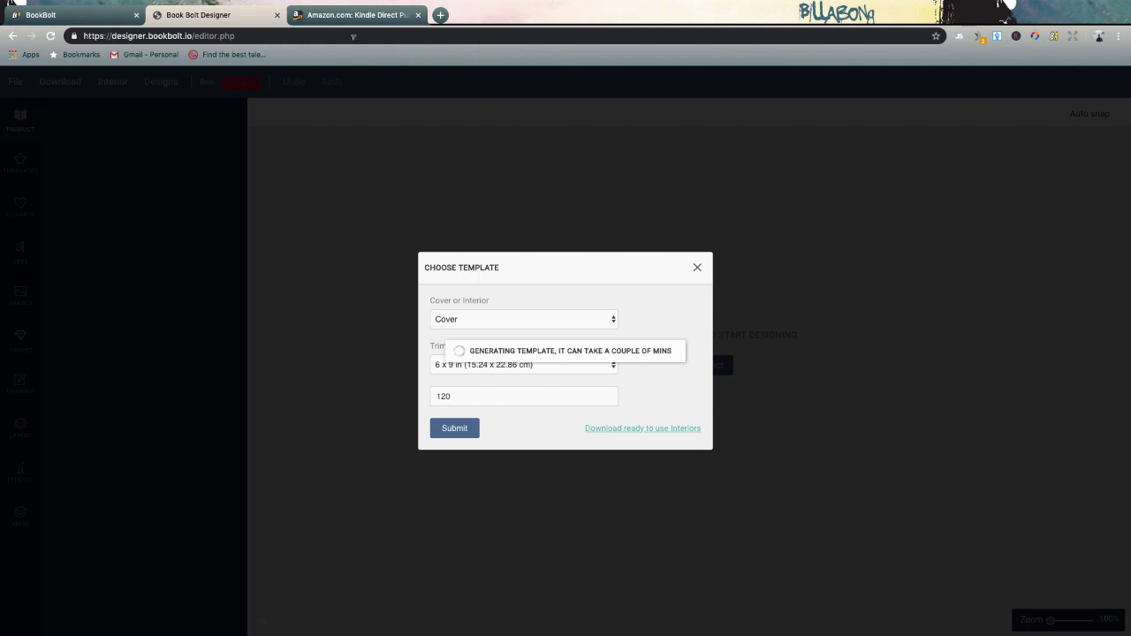
- Switch to Kindle Direct Publishing and fill in the paperback cover template options with 6 x 9 in trim size, 120 pages and white paper
{"action": "left_click", "coordinate": [353, 16]}
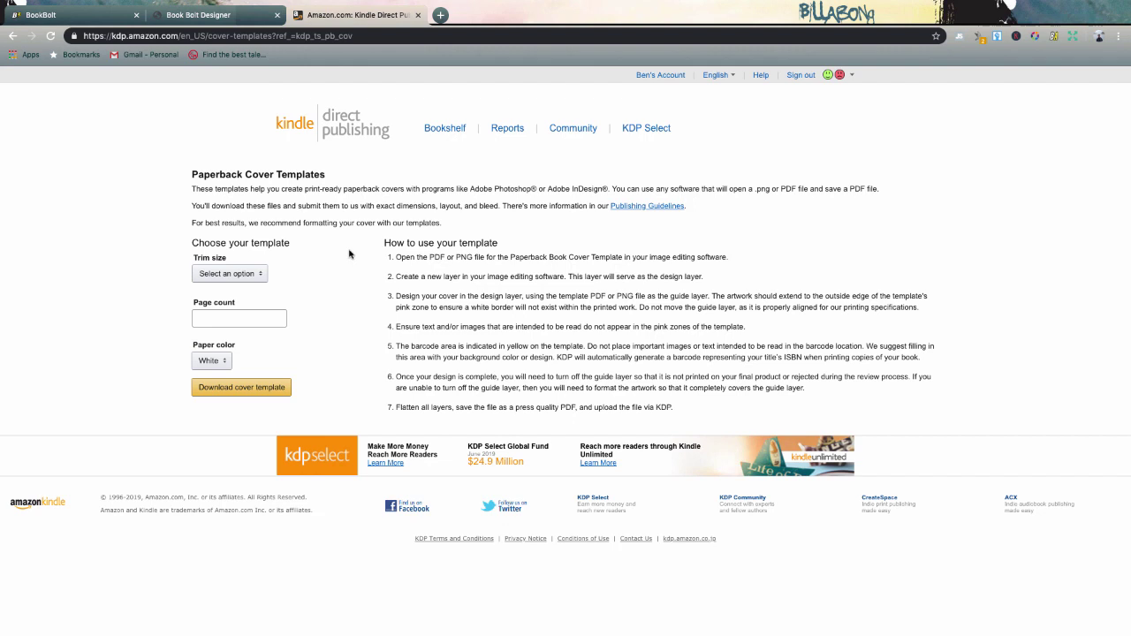
{"action": "left_click", "coordinate": [250, 271]}
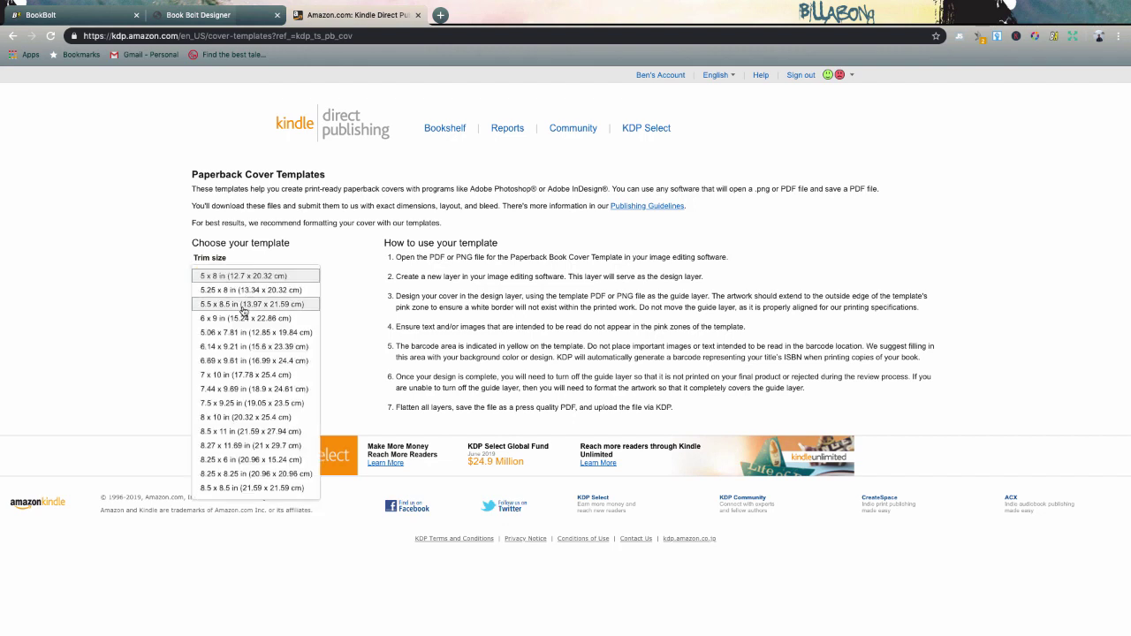
{"action": "left_click", "coordinate": [240, 312]}
{"action": "left_click", "coordinate": [239, 315]}
{"action": "type", "text": "120"}
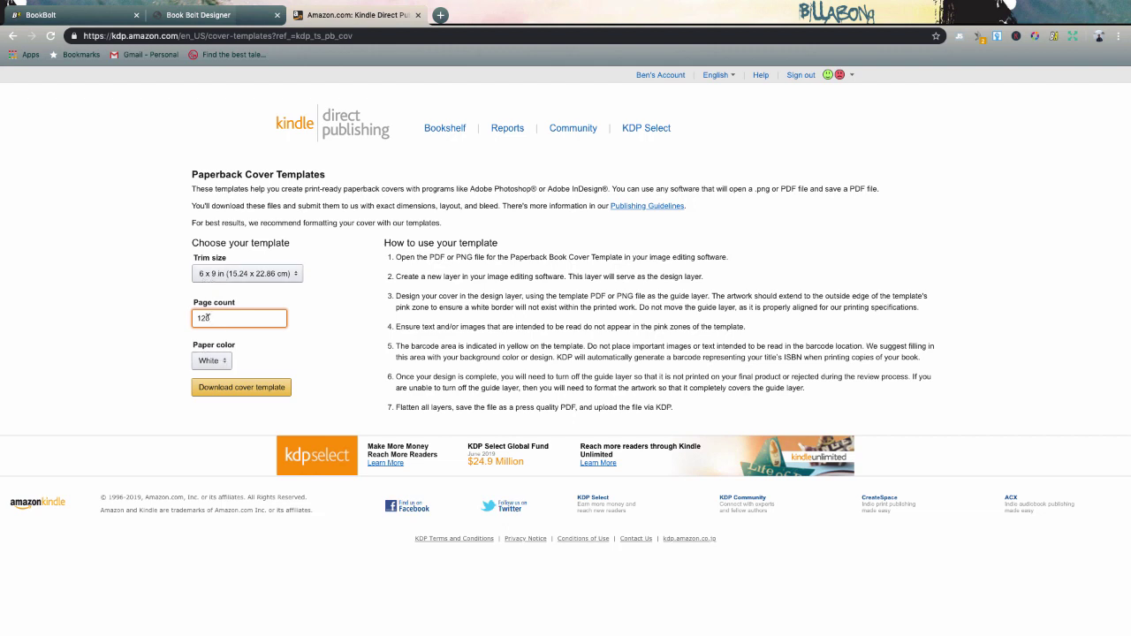
{"action": "left_click", "coordinate": [211, 362]}
{"action": "left_click", "coordinate": [210, 364]}
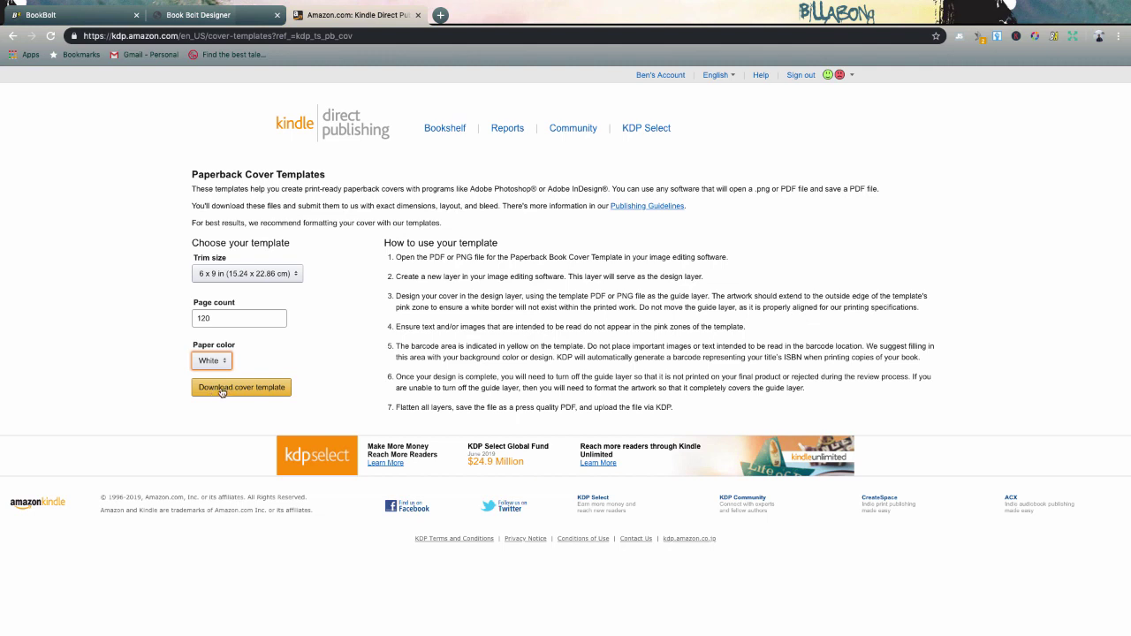
- Return to Book Bolt Designer and place the uploaded Cornhole Princess image on the front cover, scaled down to fit inside the margins
{"action": "left_click", "coordinate": [197, 21]}
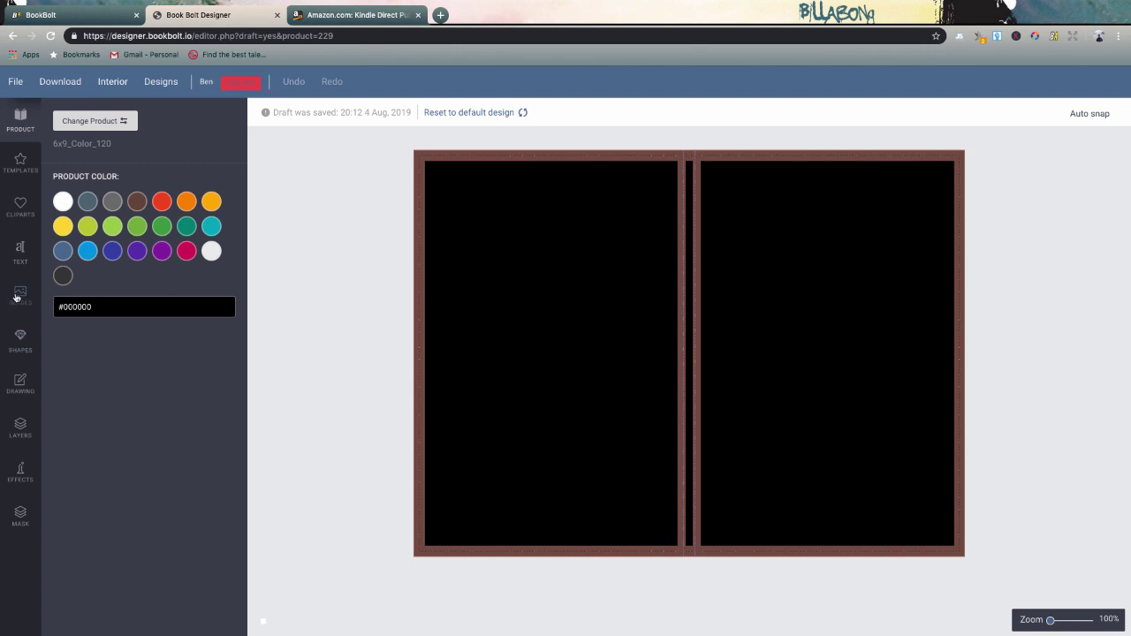
{"action": "left_click", "coordinate": [17, 295]}
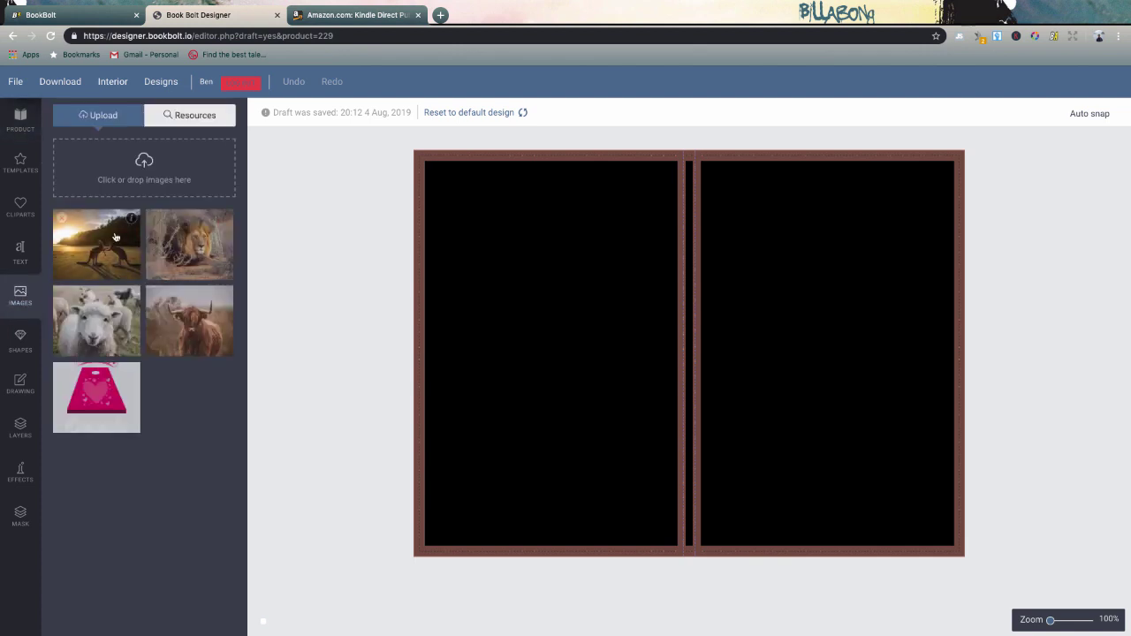
{"action": "left_click", "coordinate": [99, 400]}
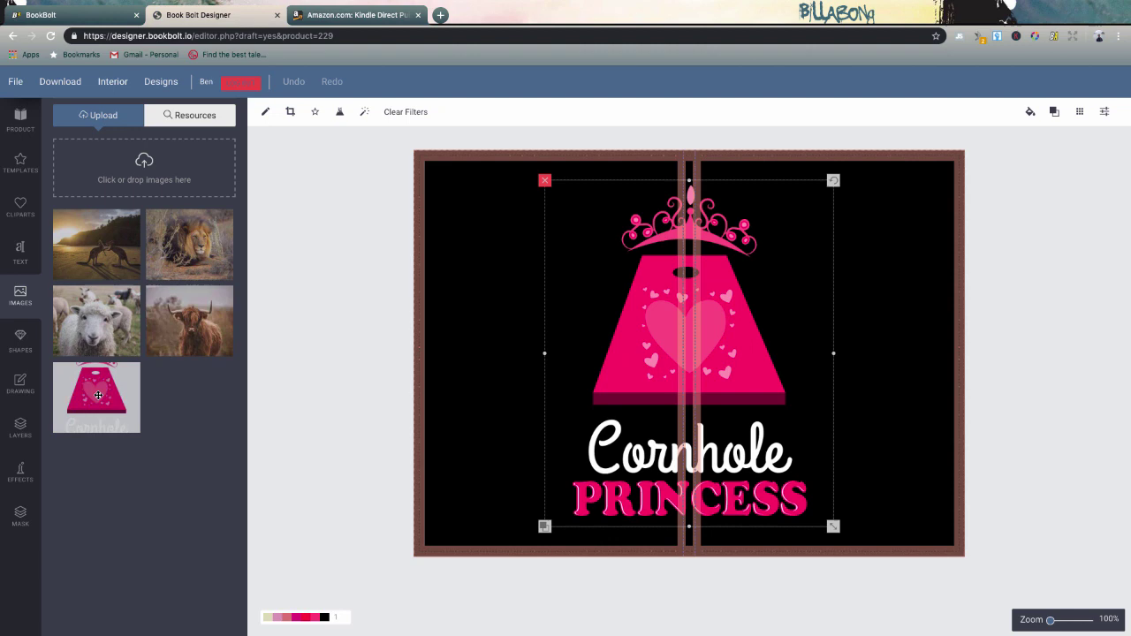
{"action": "left_click_drag", "start_coordinate": [675, 341], "coordinate": [795, 342]}
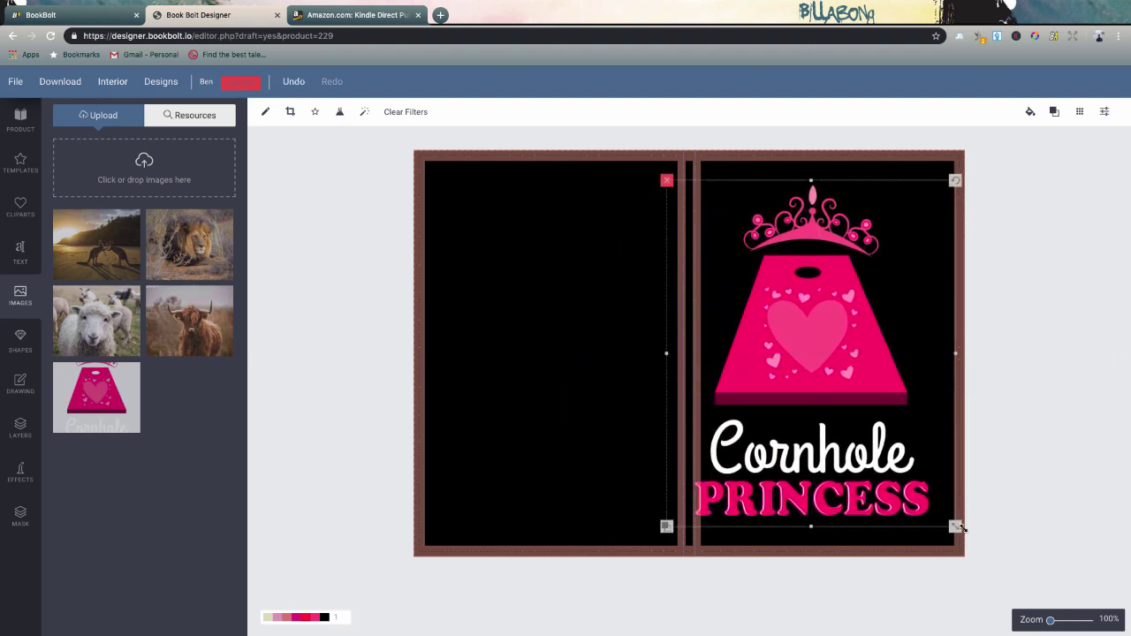
{"action": "left_click_drag", "start_coordinate": [957, 526], "coordinate": [933, 521]}
{"action": "left_click_drag", "start_coordinate": [823, 368], "coordinate": [838, 367]}
{"action": "left_click", "coordinate": [1007, 389]}
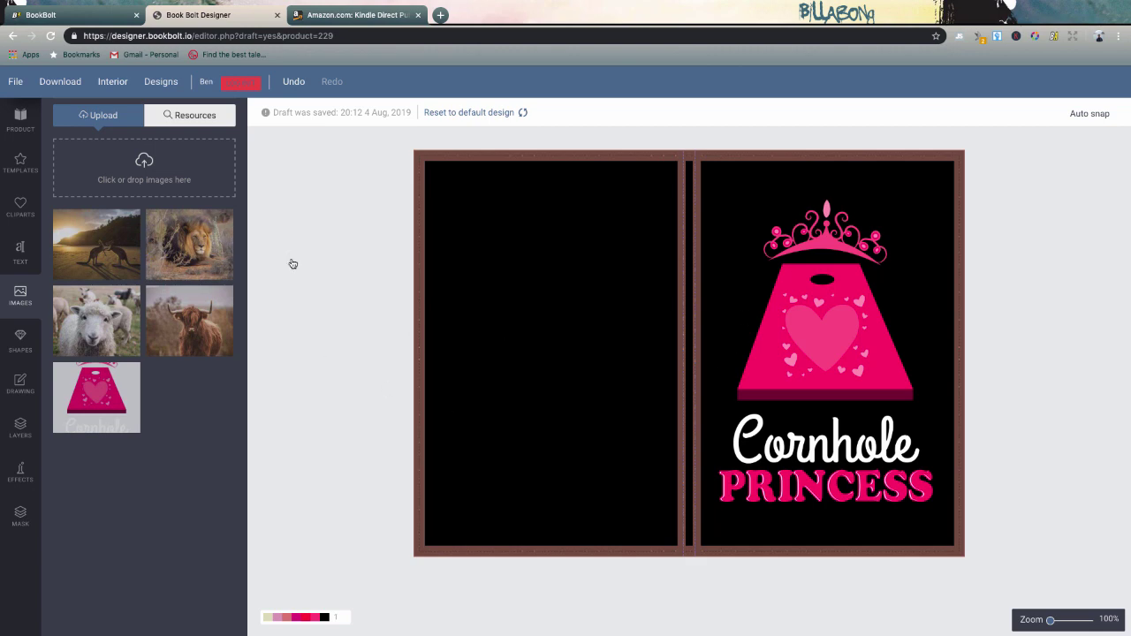
- Search the clipart library for "star"
{"action": "left_click", "coordinate": [32, 208]}
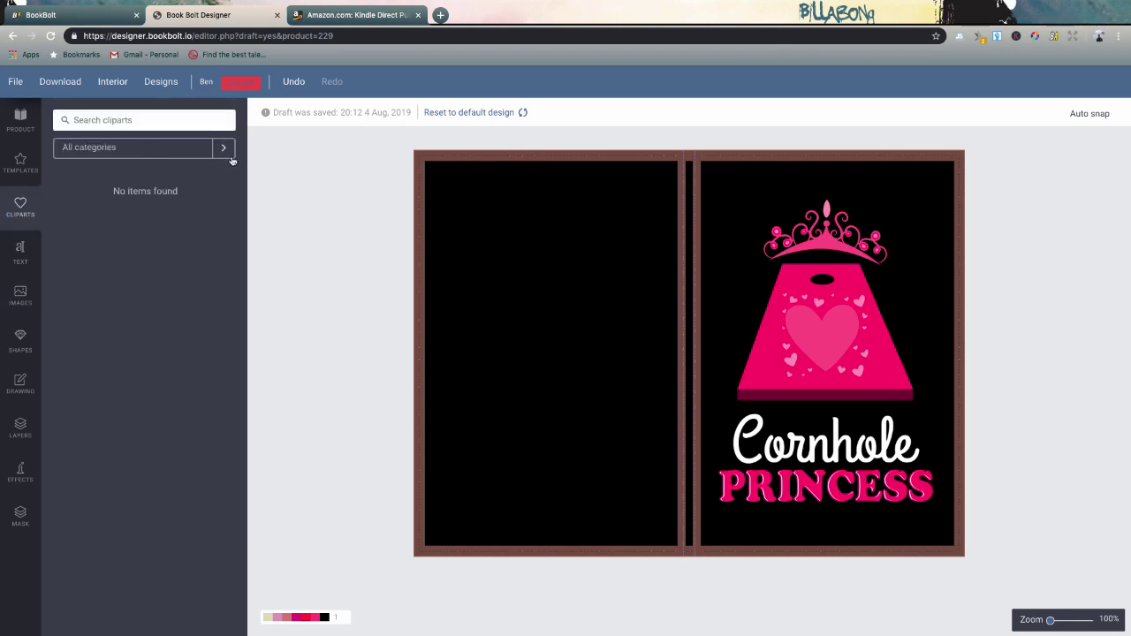
{"action": "left_click", "coordinate": [122, 111]}
{"action": "type", "text": "star"}
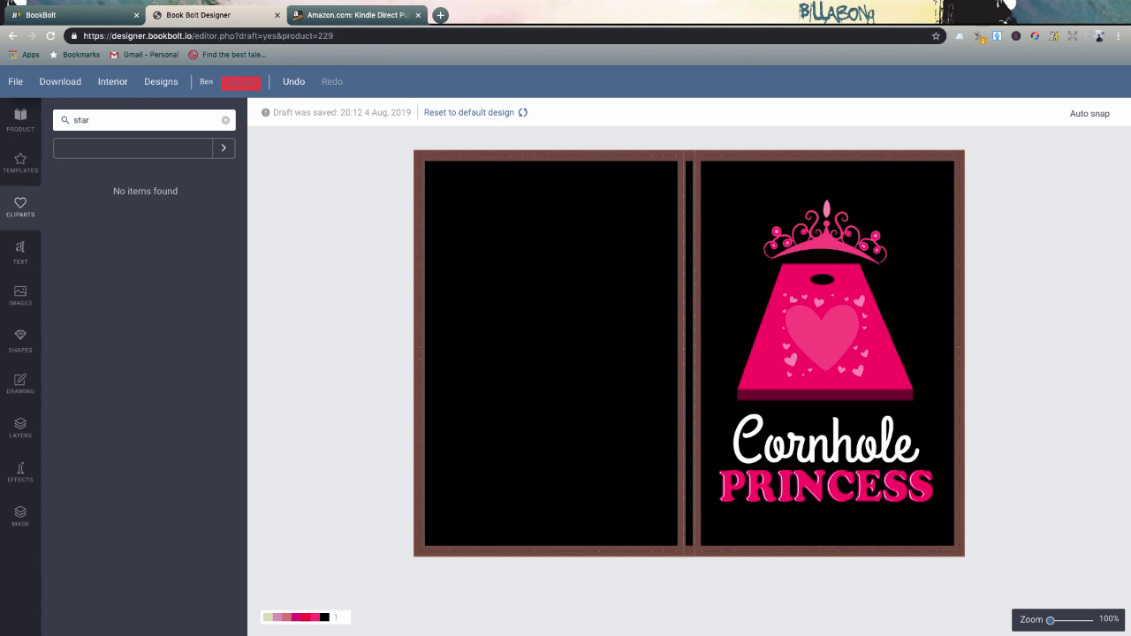
{"action": "left_click", "coordinate": [224, 148]}
{"action": "left_click", "coordinate": [74, 119]}
{"action": "key", "text": "Return"}
- Add a text element in the Pacifico font reading "Hello Composition Notebook" to the cover
{"action": "left_click", "coordinate": [20, 251]}
{"action": "scroll", "coordinate": [187, 284], "scroll_direction": "down", "scroll_amount": 2}
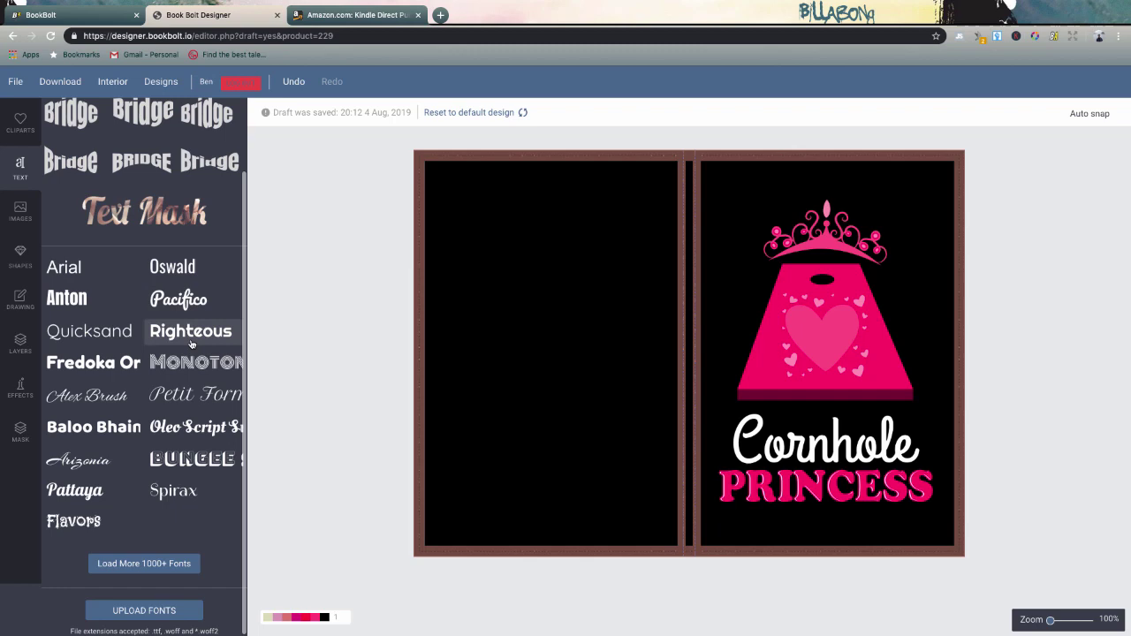
{"action": "left_click", "coordinate": [187, 297]}
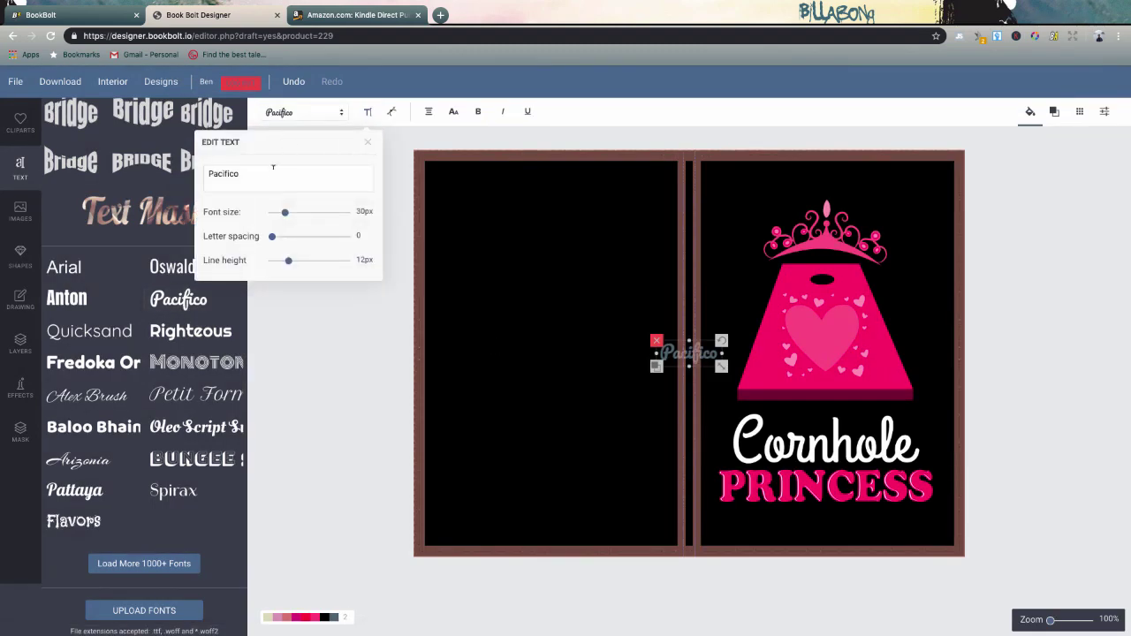
{"action": "double_click", "coordinate": [268, 174]}
{"action": "type", "text": "Hello"}
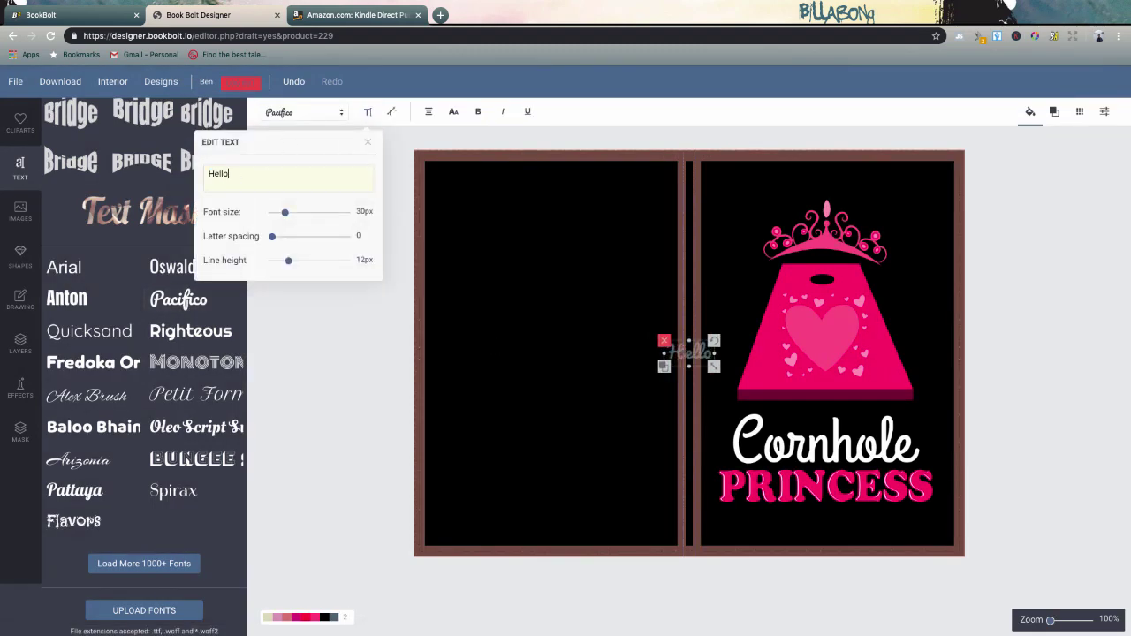
{"action": "type", "text": " Composition"}
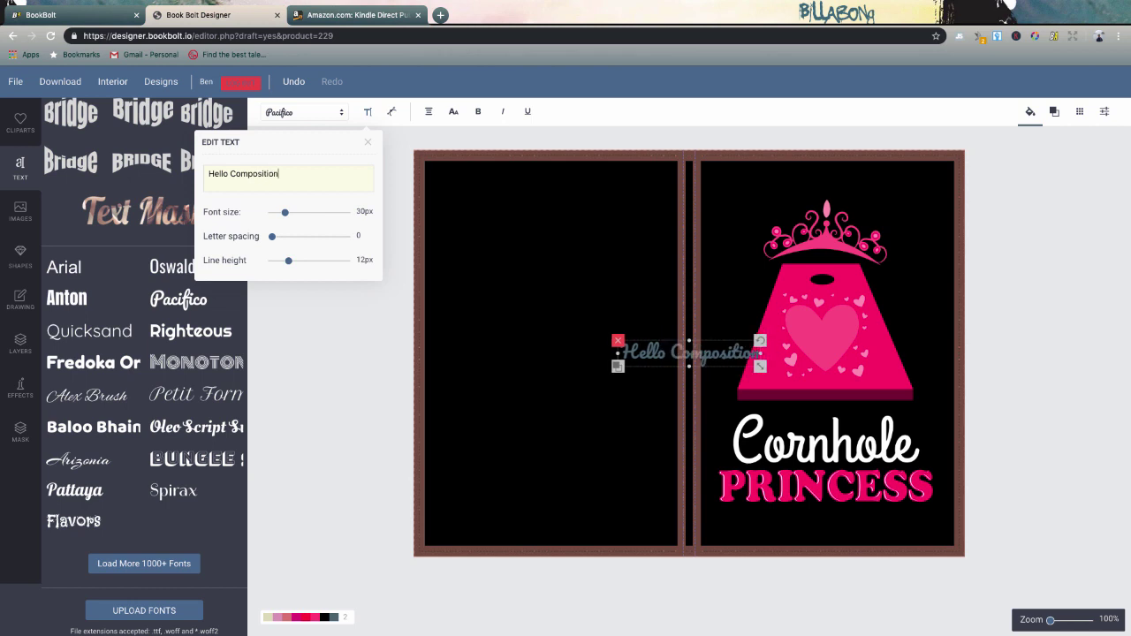
{"action": "type", "text": " Notebook"}
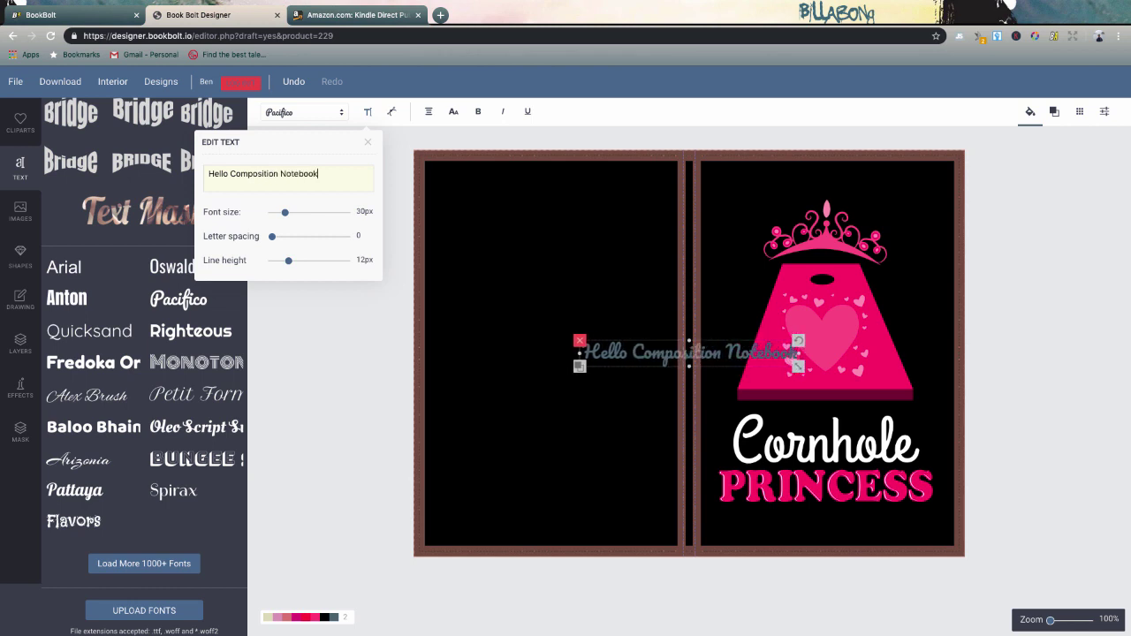
{"action": "left_click", "coordinate": [608, 271]}
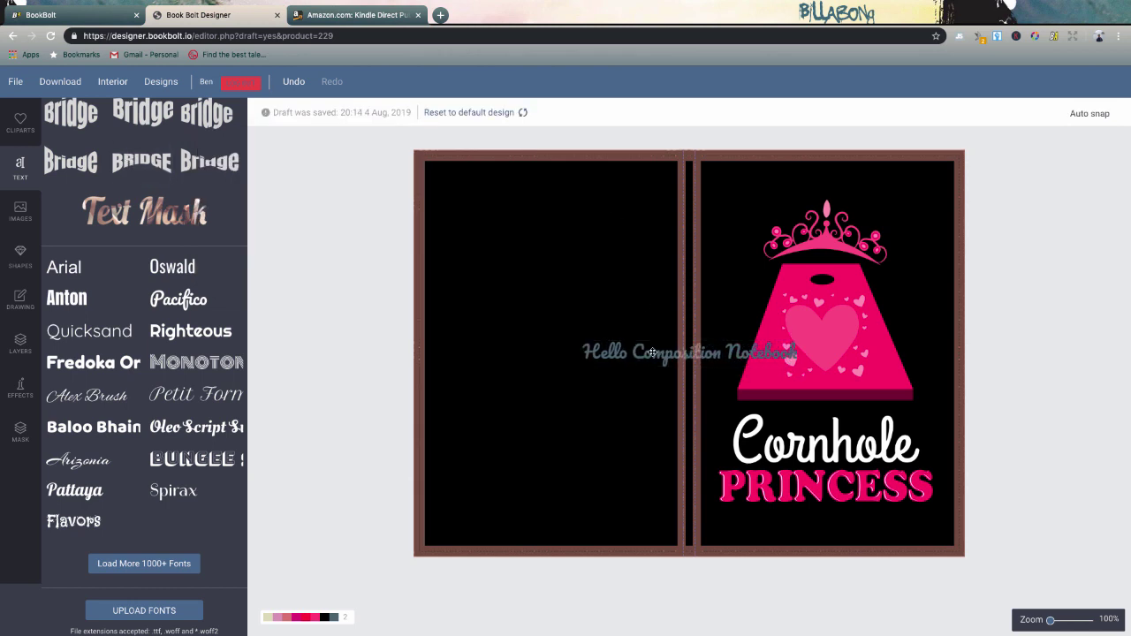
- Move the "Hello Composition Notebook" text above the crown on the front cover and change its fill color to white
{"action": "left_click_drag", "start_coordinate": [652, 352], "coordinate": [788, 182]}
{"action": "left_click", "coordinate": [798, 143]}
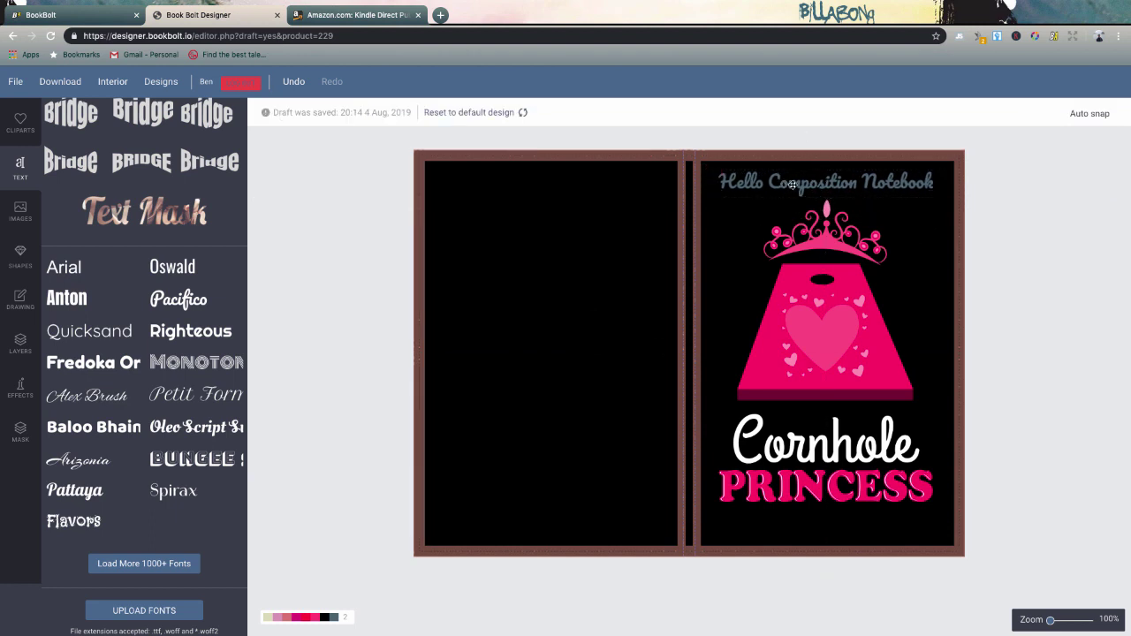
{"action": "left_click", "coordinate": [814, 183]}
{"action": "double_click", "coordinate": [814, 182]}
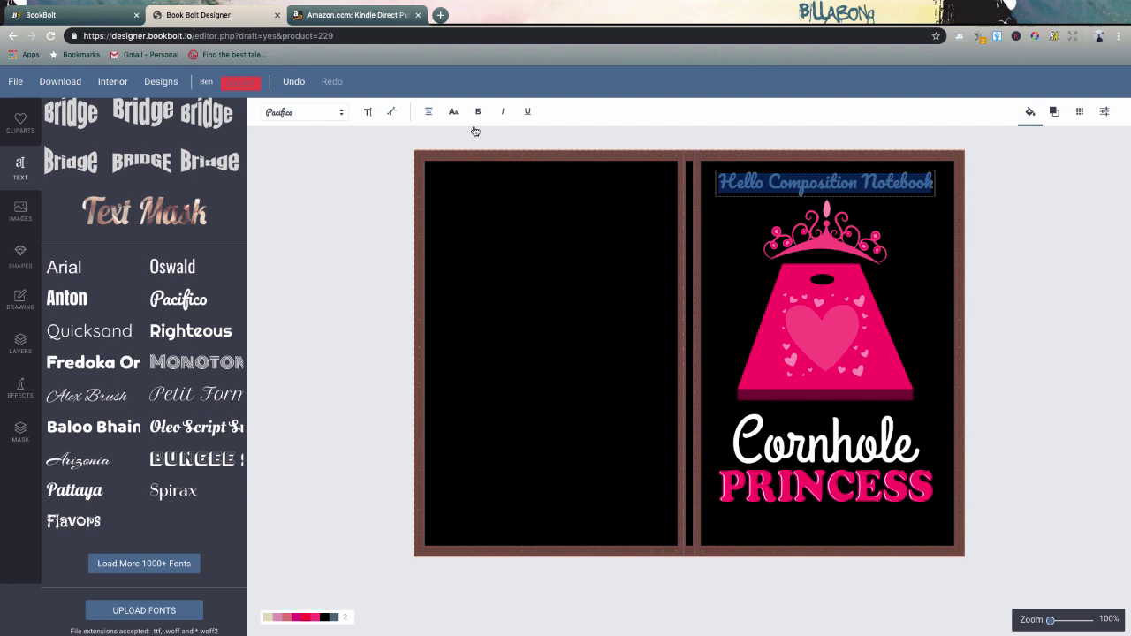
{"action": "left_click", "coordinate": [1030, 114]}
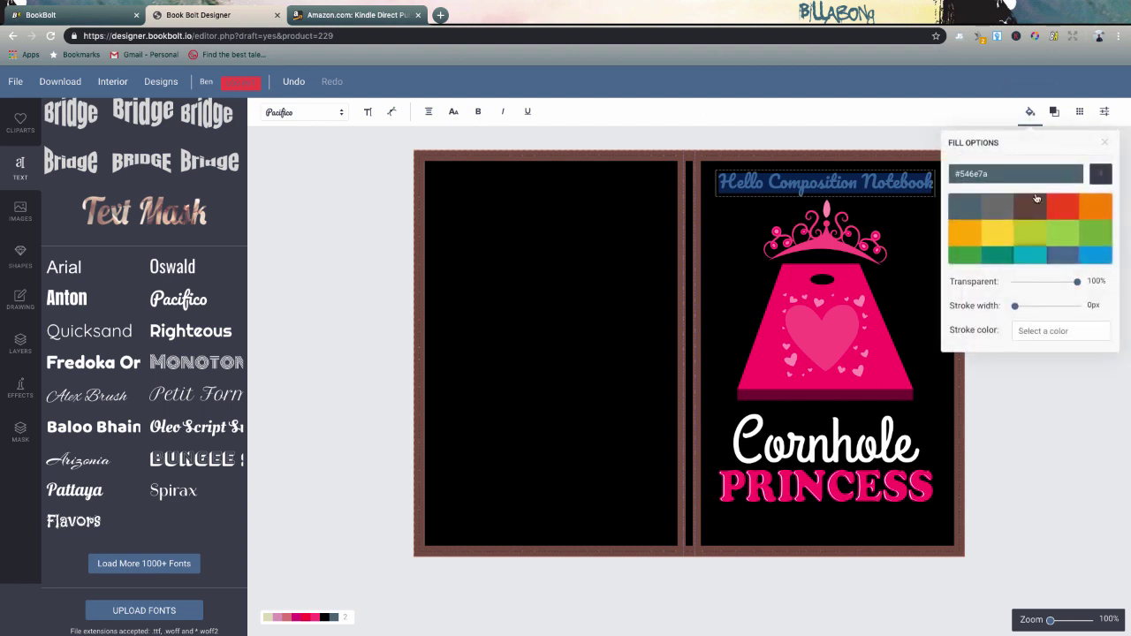
{"action": "left_click", "coordinate": [1018, 174]}
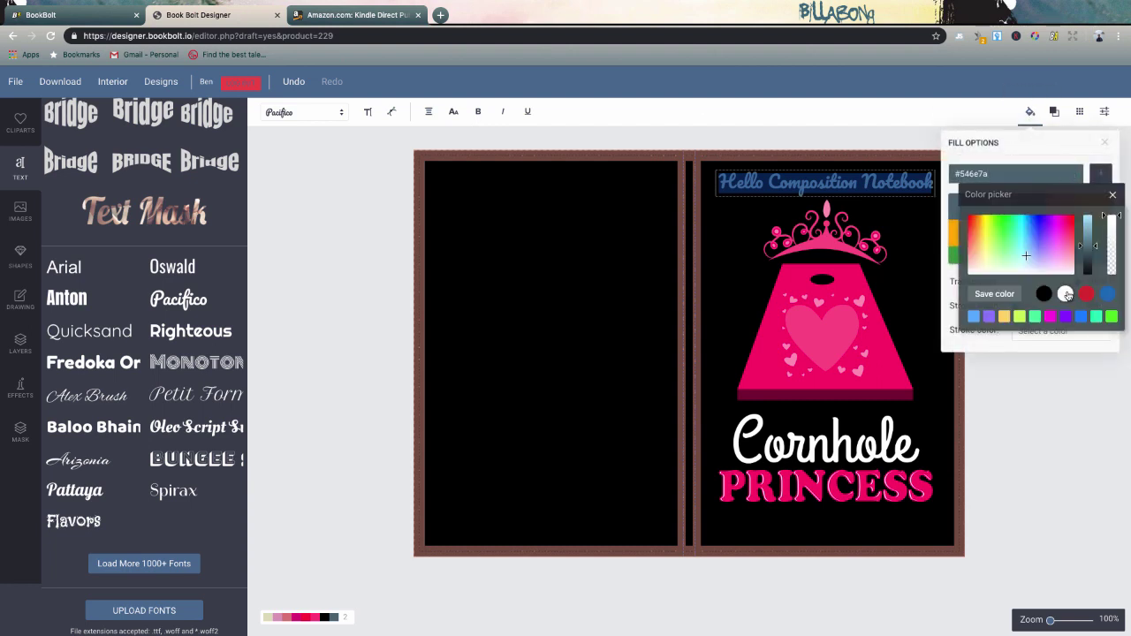
{"action": "left_click", "coordinate": [1065, 295]}
{"action": "left_click", "coordinate": [863, 141]}
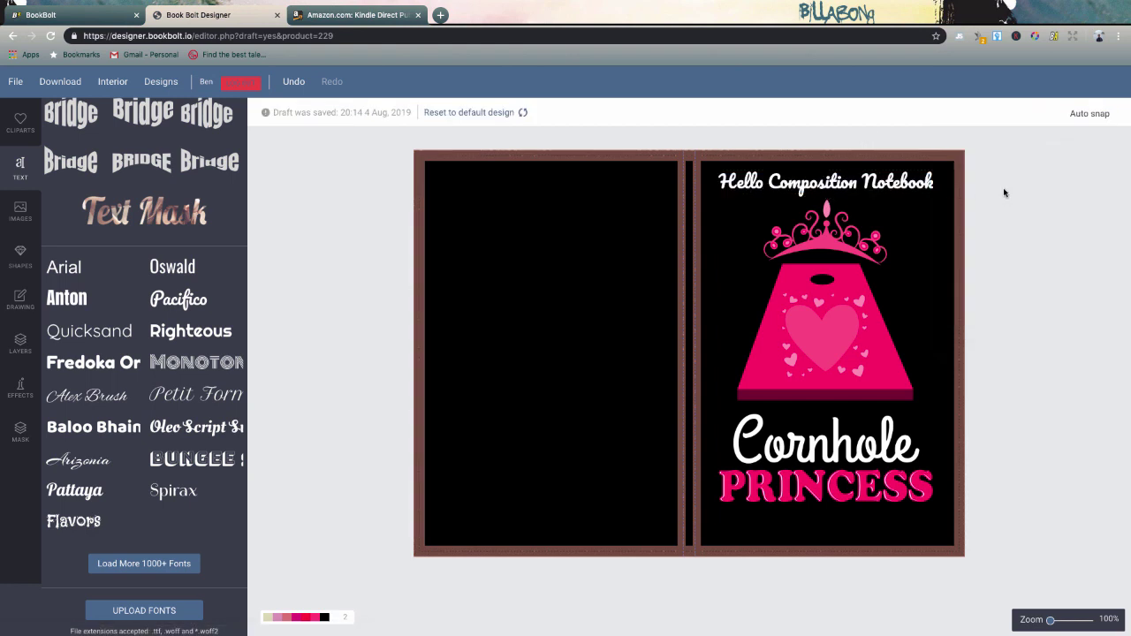
- Delete the "Hello Composition Notebook" text from the front cover
{"action": "left_click", "coordinate": [828, 183]}
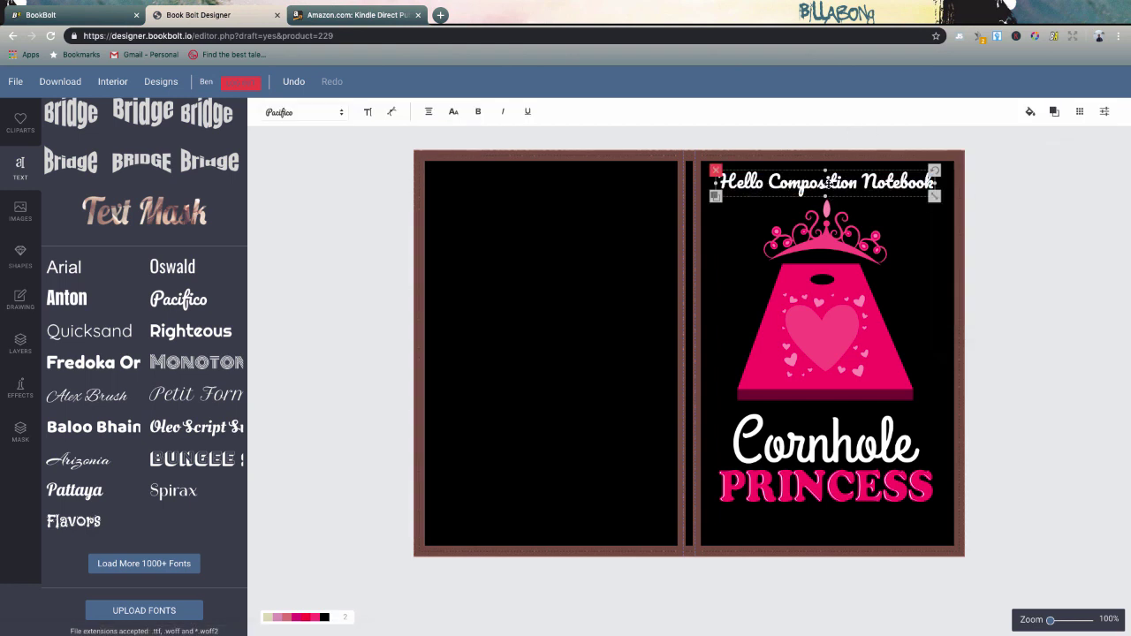
{"action": "key", "text": "Delete"}
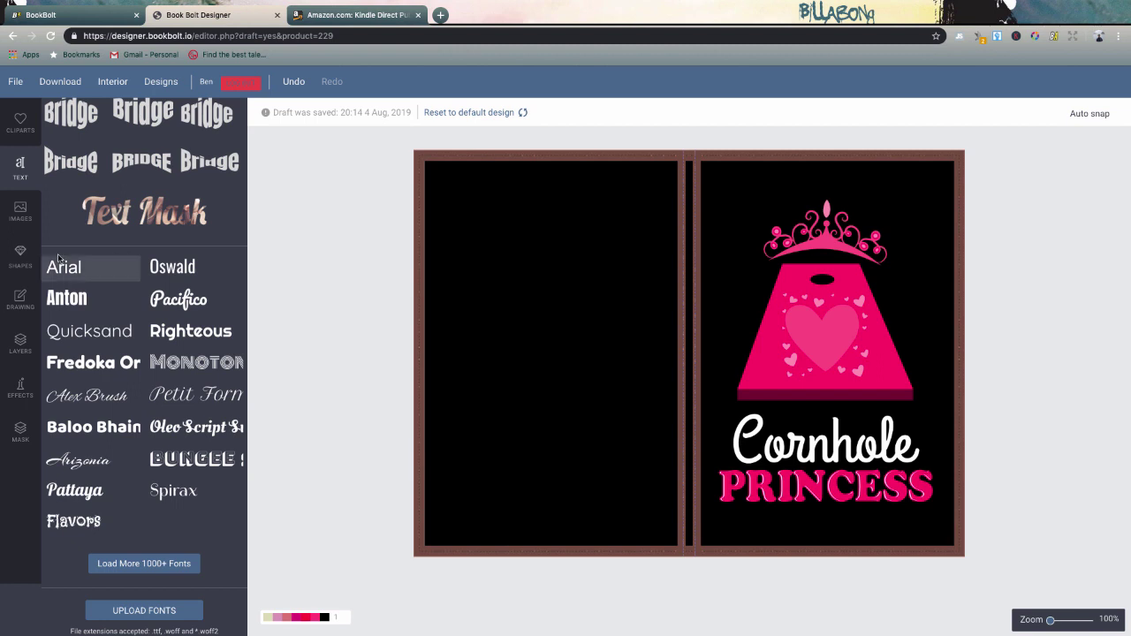
- Look through the available shapes, uploaded images, drawing options, layers and effects for the cover design
{"action": "left_click", "coordinate": [23, 265]}
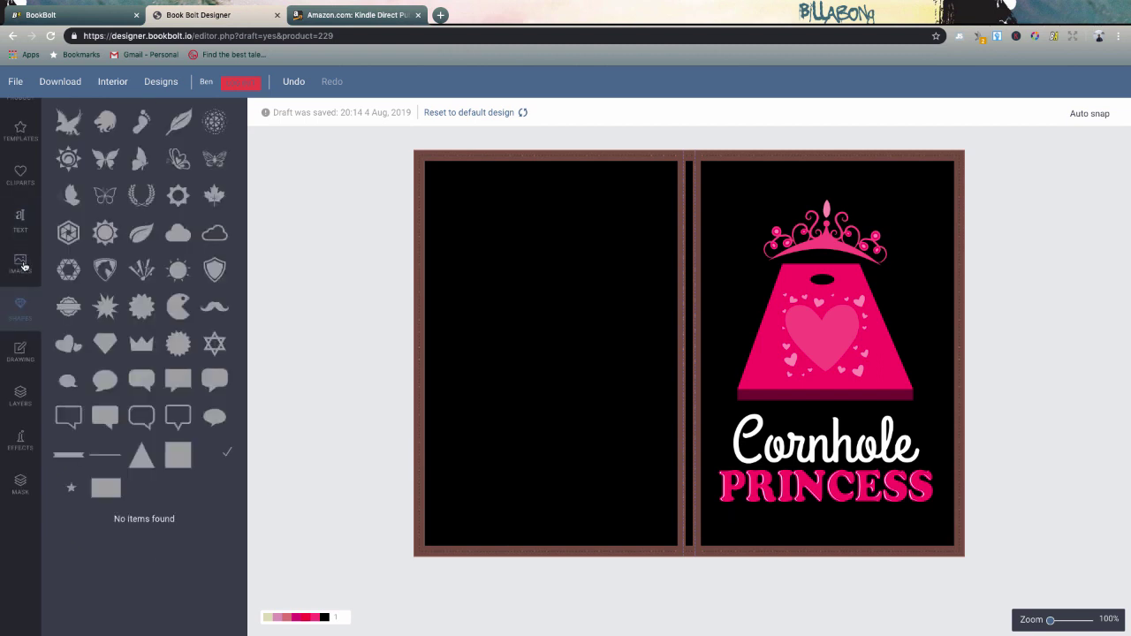
{"action": "scroll", "coordinate": [20, 265], "scroll_direction": "up", "scroll_amount": 1}
{"action": "left_click", "coordinate": [18, 262]}
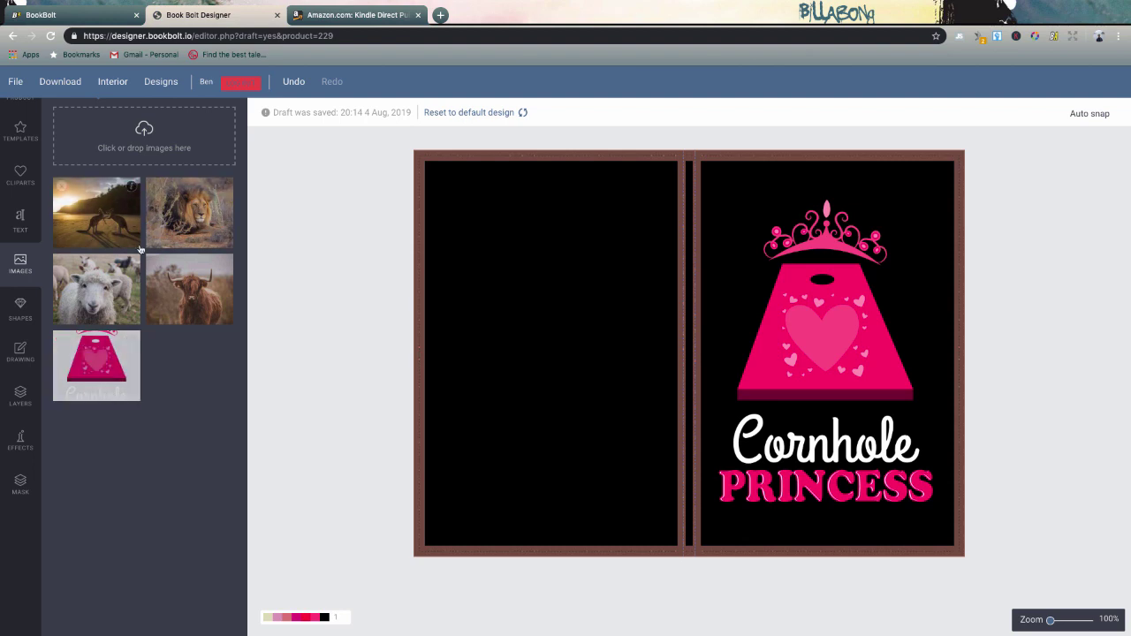
{"action": "left_click", "coordinate": [29, 313]}
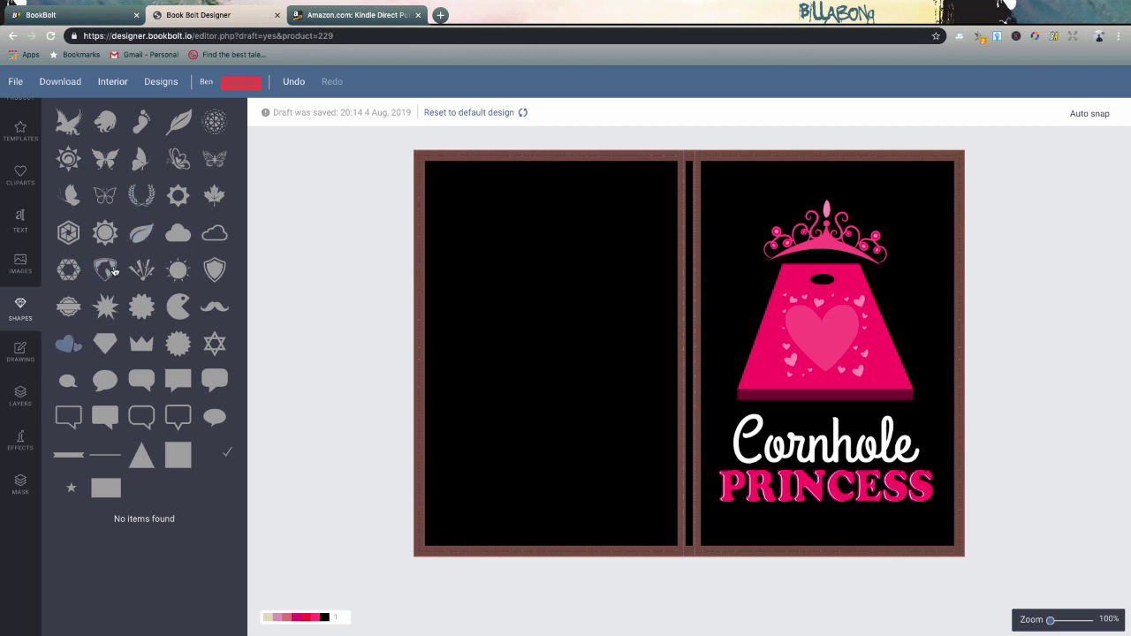
{"action": "left_click", "coordinate": [26, 354]}
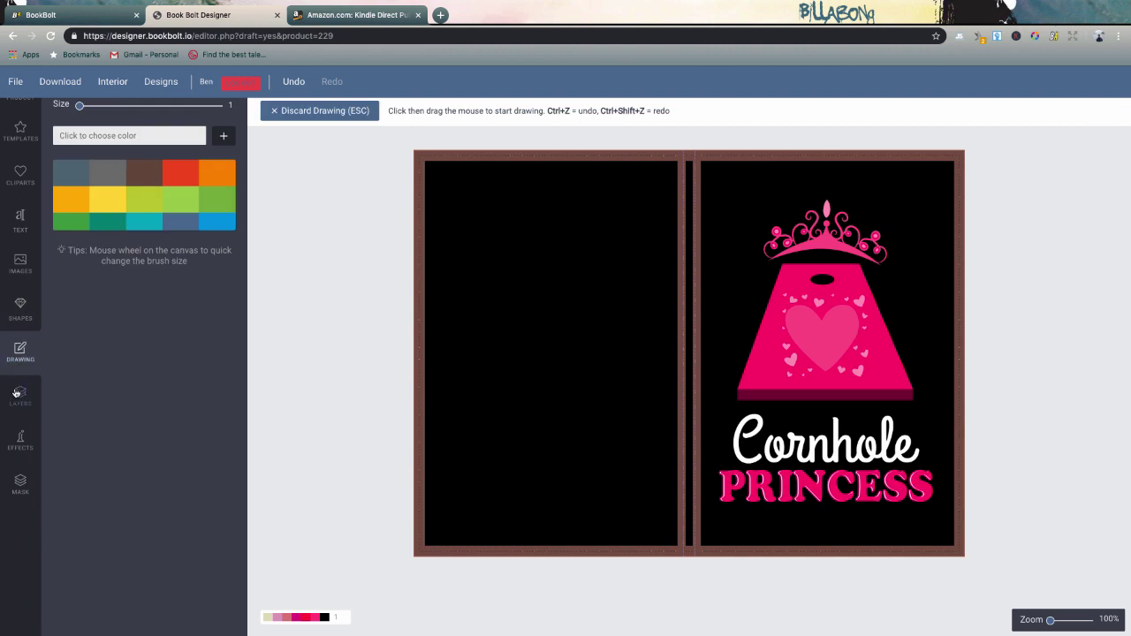
{"action": "scroll", "coordinate": [165, 172], "scroll_direction": "down", "scroll_amount": 3}
{"action": "scroll", "coordinate": [160, 168], "scroll_direction": "up", "scroll_amount": 3}
{"action": "left_click", "coordinate": [7, 403]}
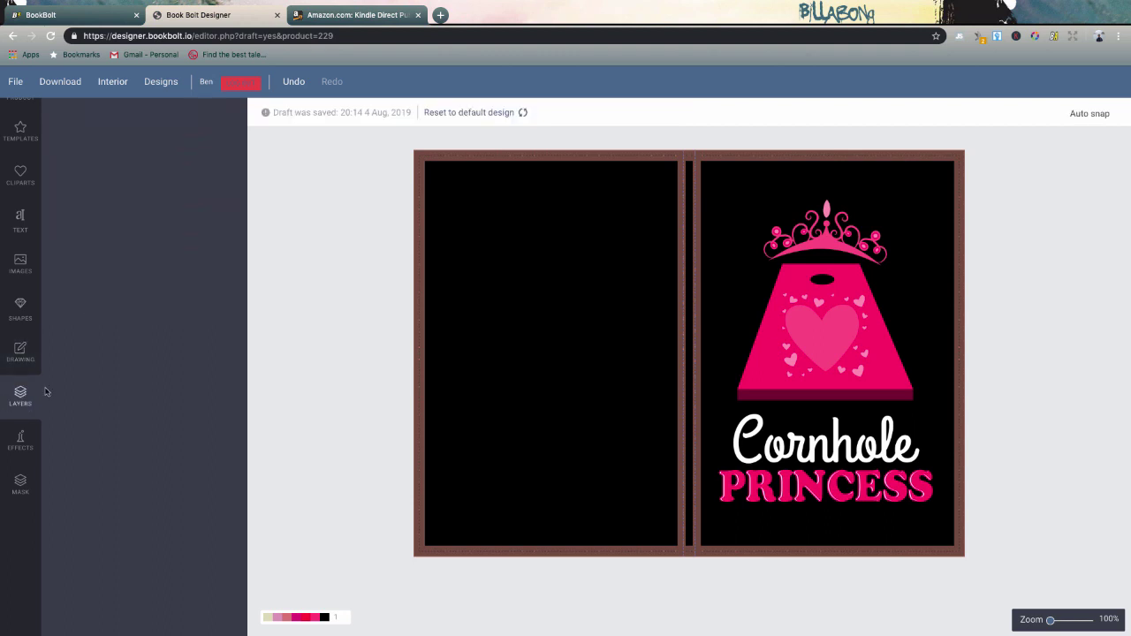
{"action": "left_click", "coordinate": [19, 442]}
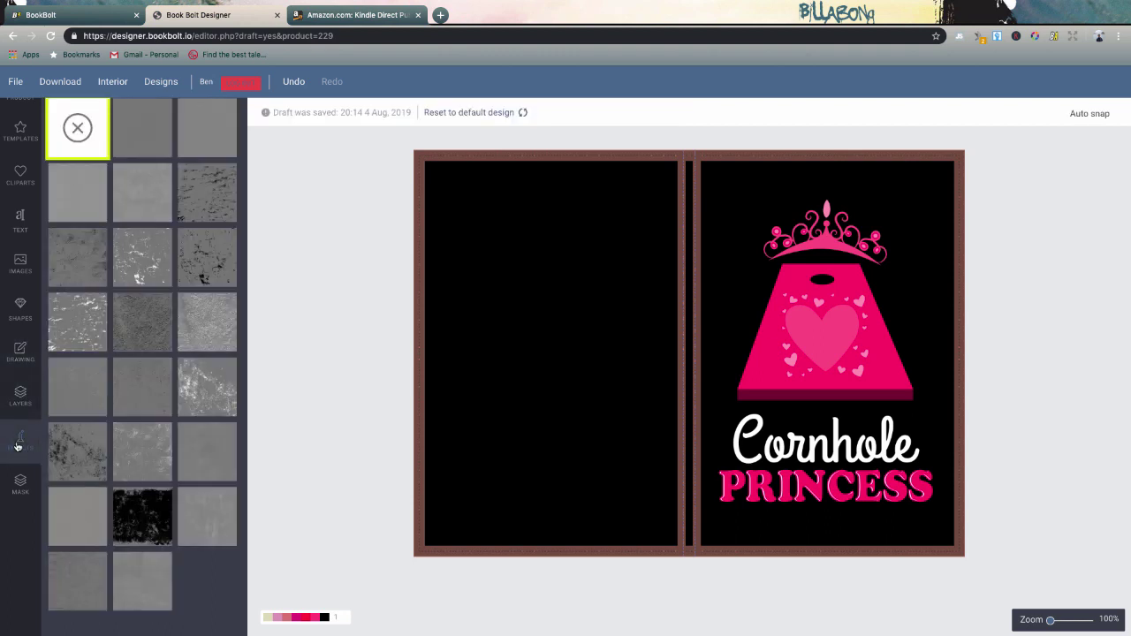
- Try a white-speckled distressed texture effect on the cover artwork and remove it again
{"action": "left_click", "coordinate": [84, 310]}
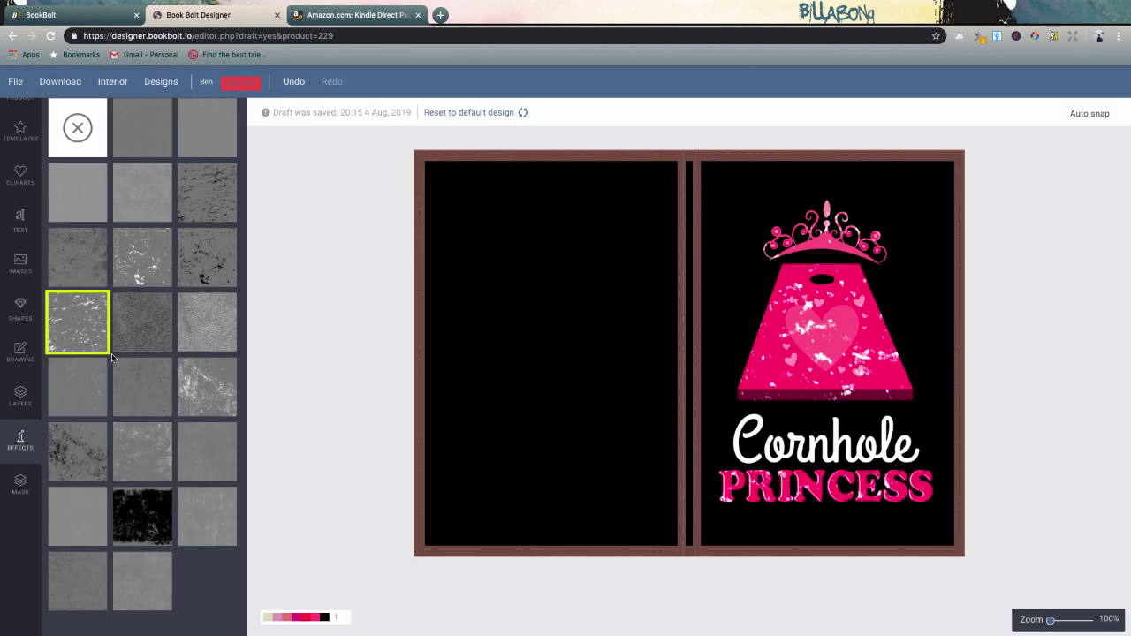
{"action": "scroll", "coordinate": [111, 357], "scroll_direction": "up", "scroll_amount": 2}
{"action": "left_click", "coordinate": [82, 155]}
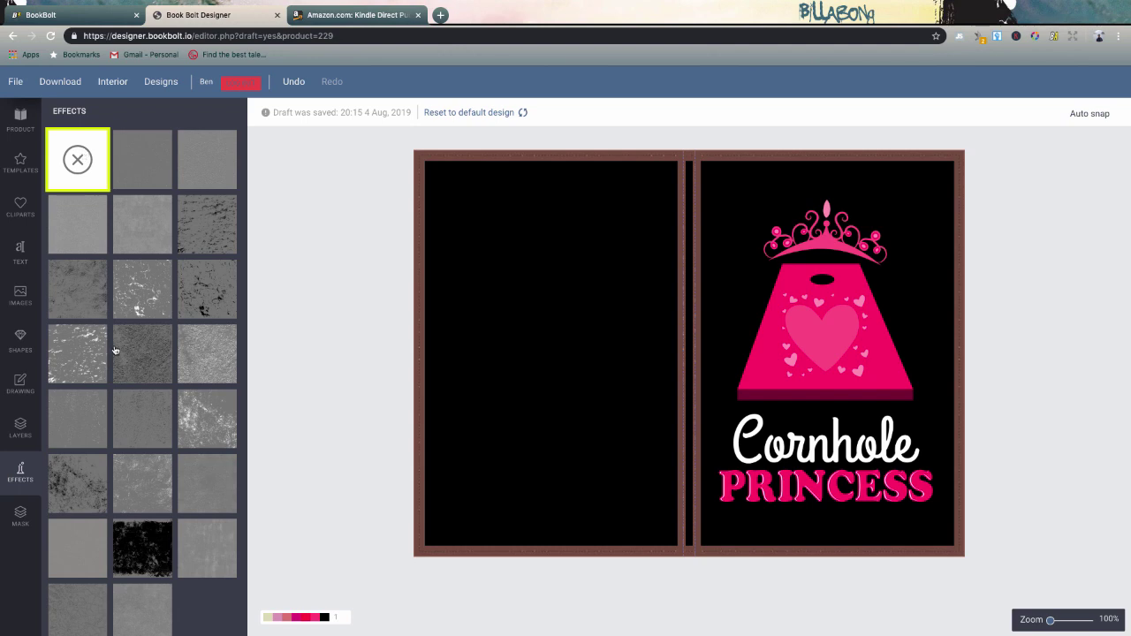
{"action": "left_click", "coordinate": [20, 519]}
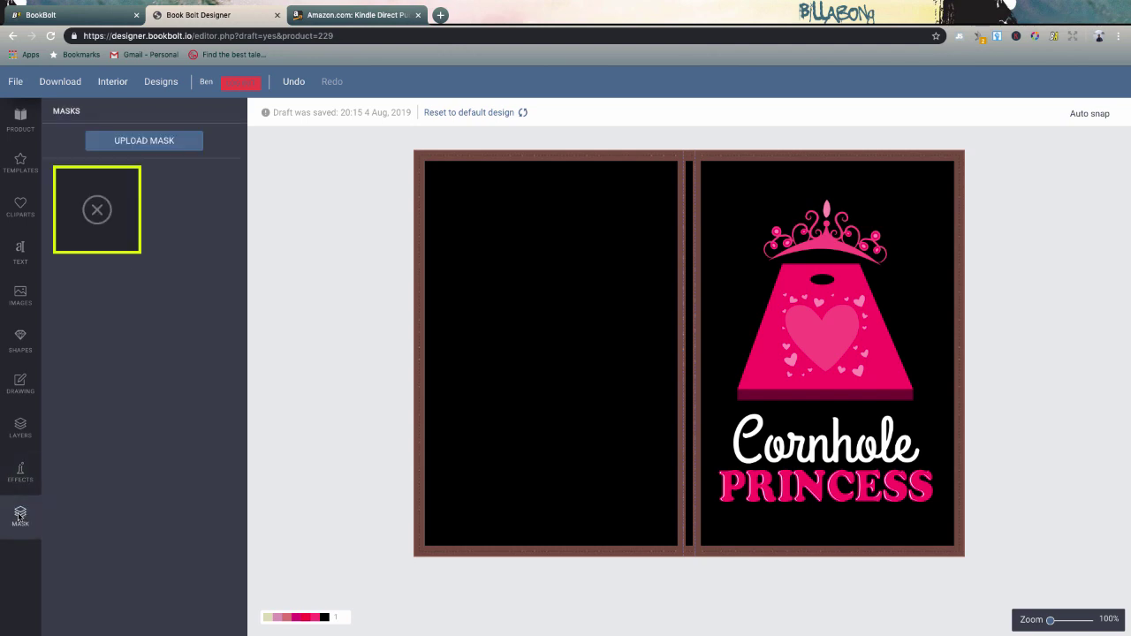
{"action": "left_click", "coordinate": [17, 468]}
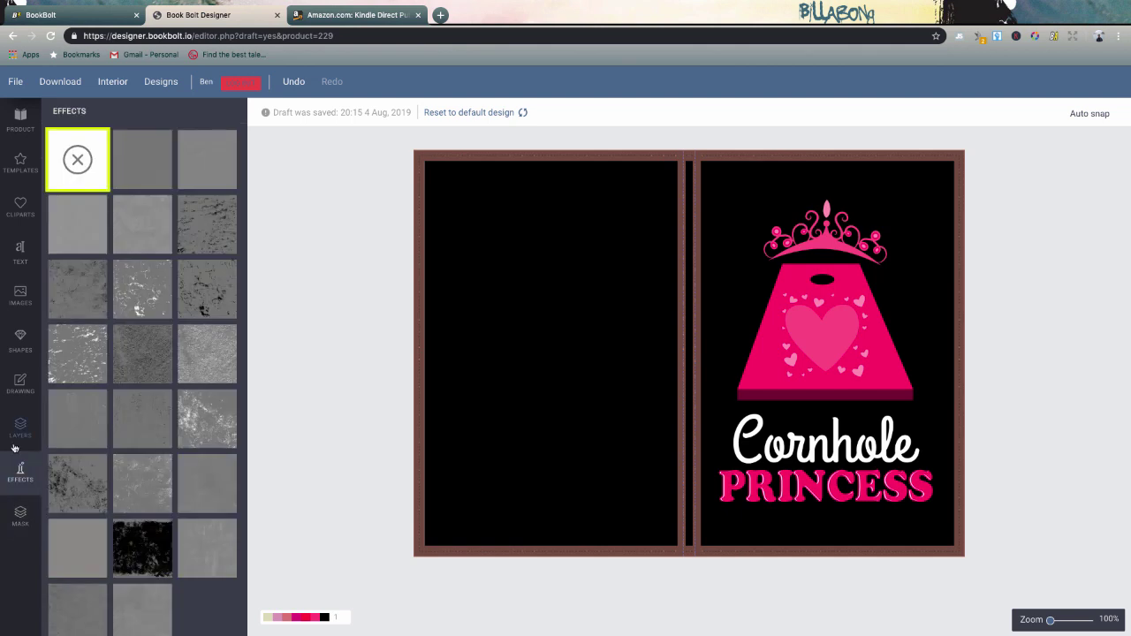
{"action": "left_click", "coordinate": [20, 416]}
{"action": "left_click", "coordinate": [21, 254]}
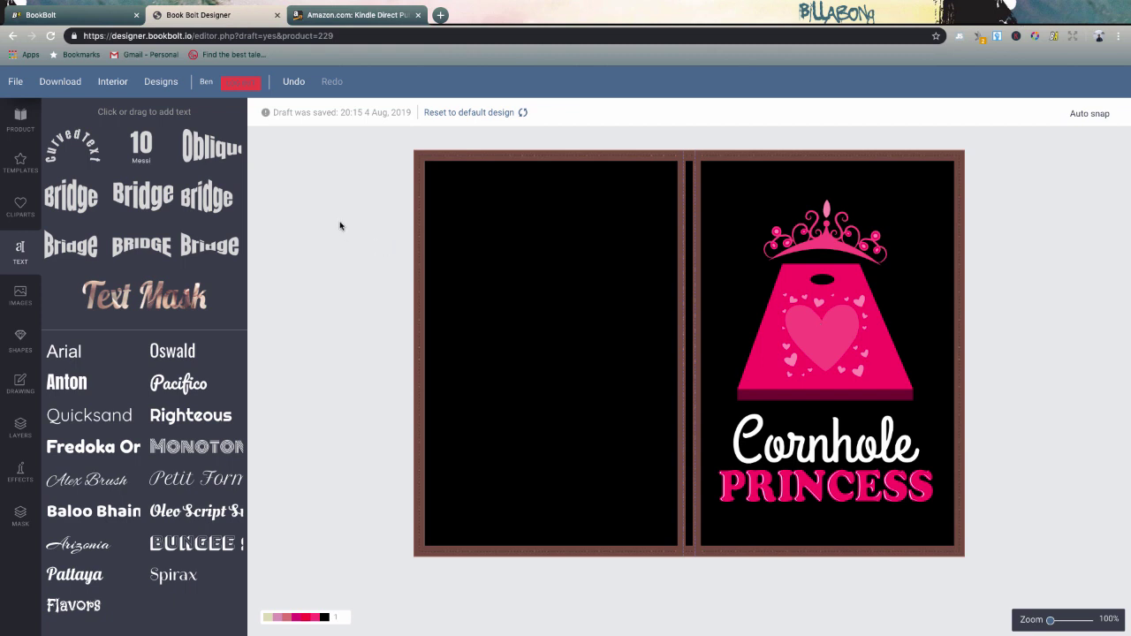
- Generate the downloadable PDF of the cover, check it, and close the PDF and the download prompt
{"action": "left_click", "coordinate": [71, 94]}
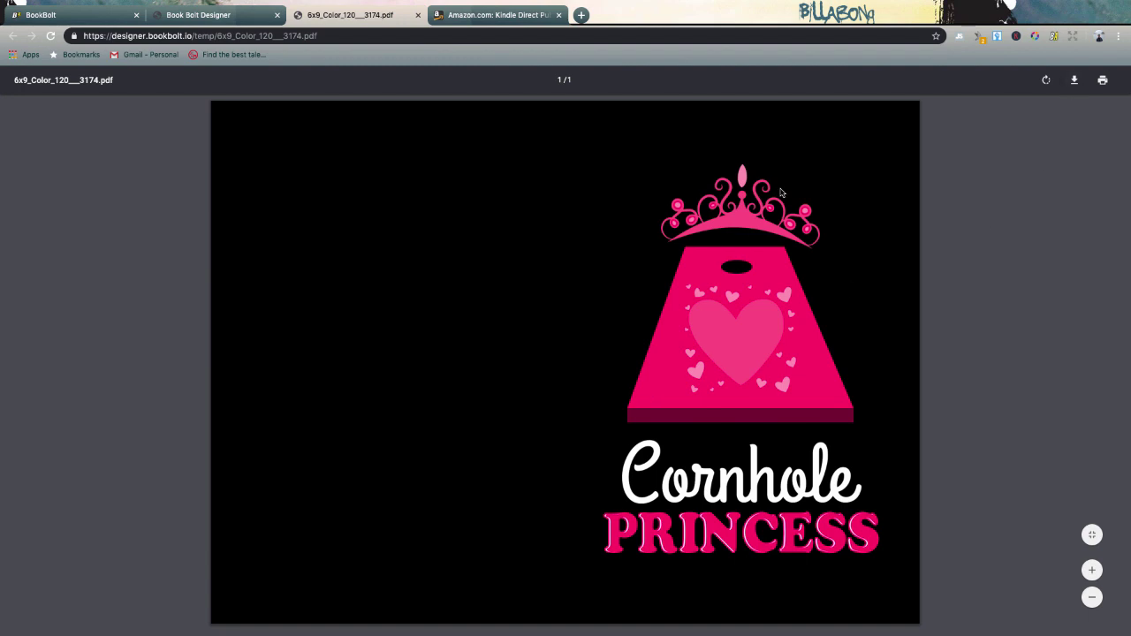
{"action": "left_click", "coordinate": [418, 15]}
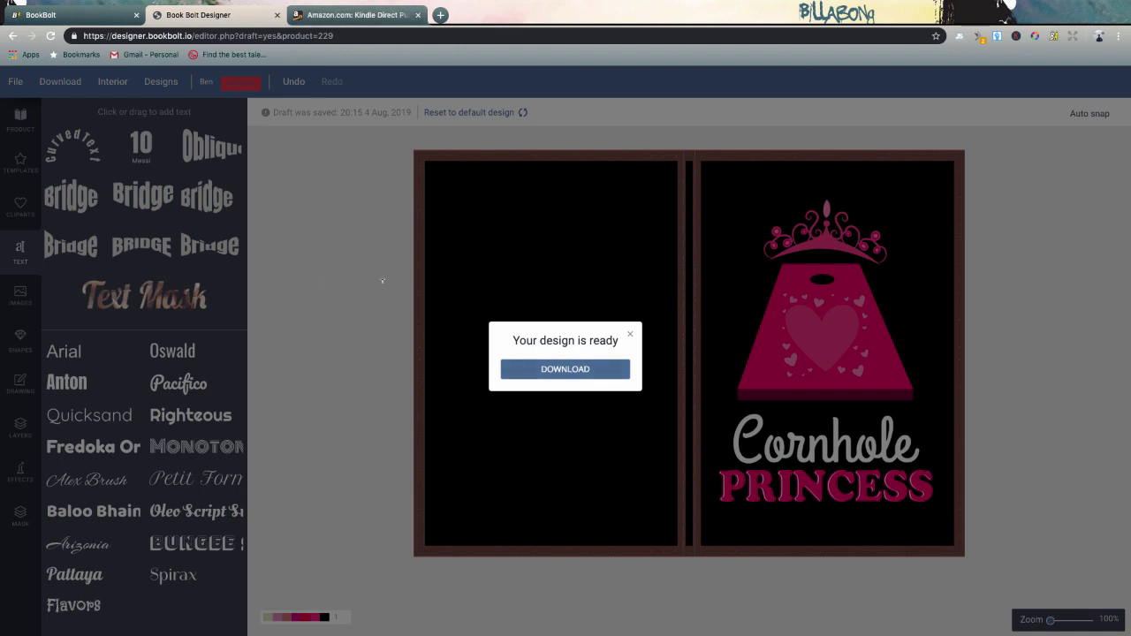
{"action": "left_click", "coordinate": [630, 335]}
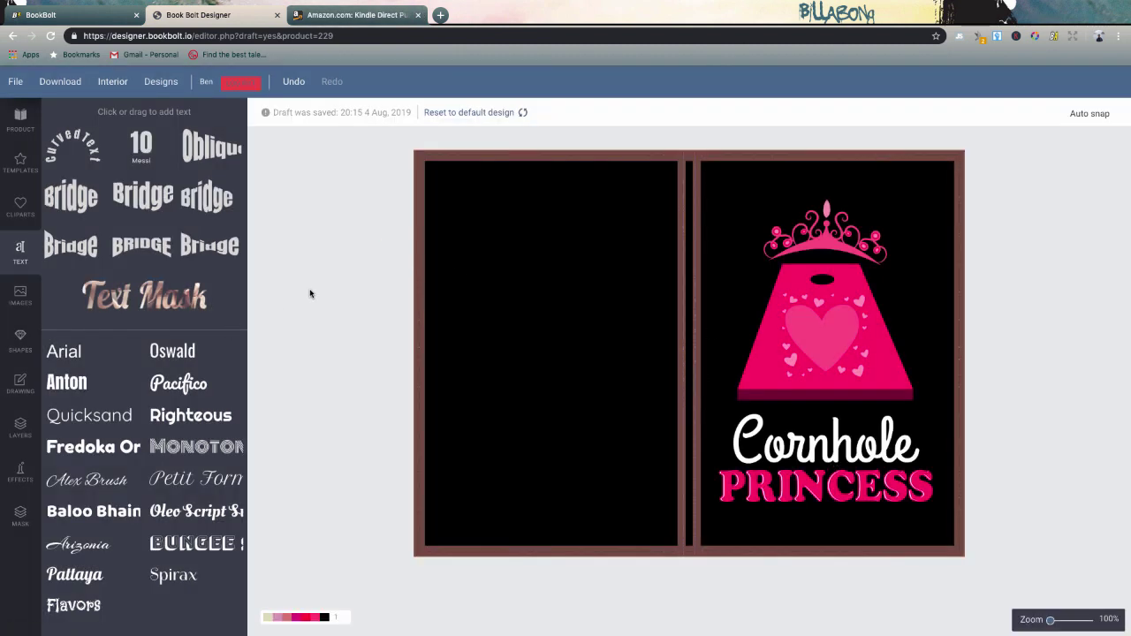
- Open the Interior Generator from the cover designer
{"action": "left_click", "coordinate": [20, 114]}
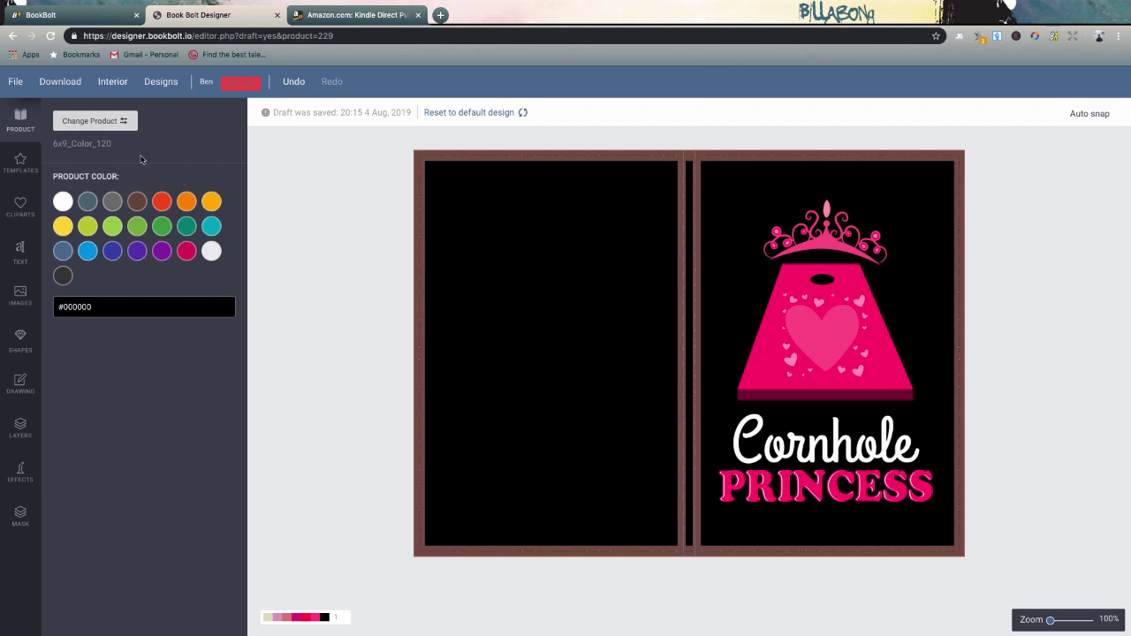
{"action": "left_click", "coordinate": [15, 85]}
{"action": "left_click", "coordinate": [105, 85]}
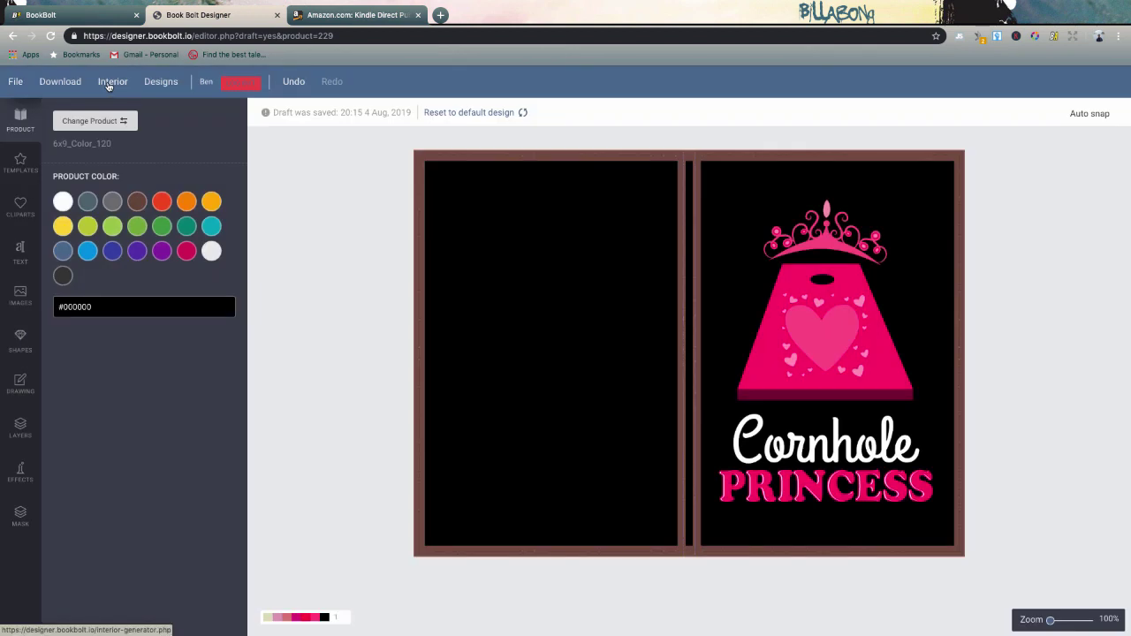
{"action": "left_click", "coordinate": [108, 85]}
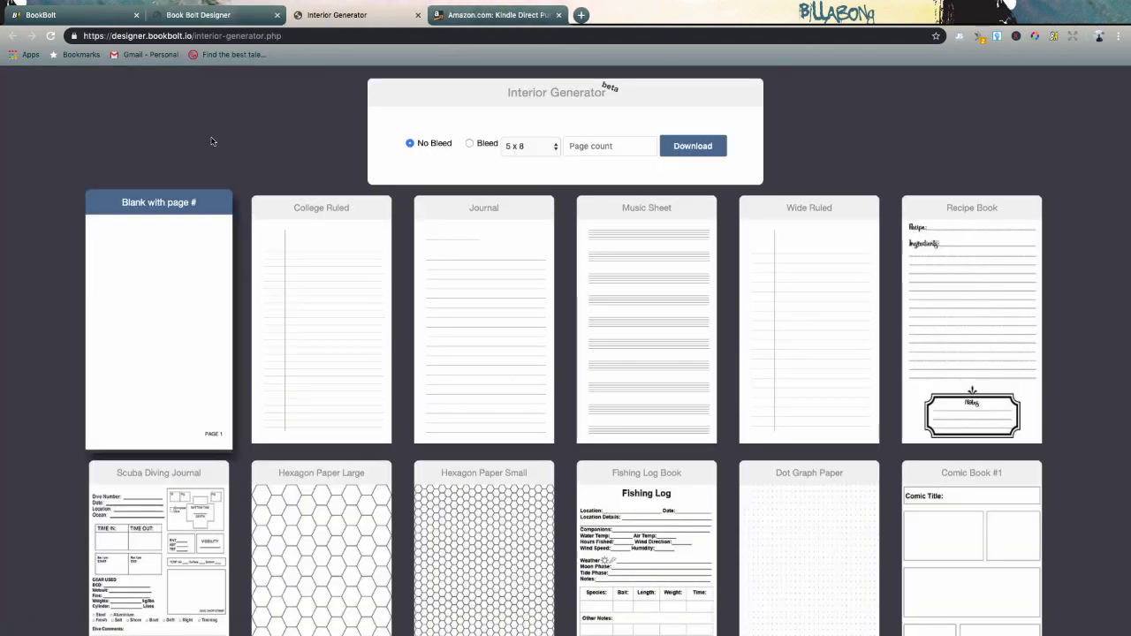
- Generate a 120-page blank interior with page numbers at 6 x 9 with bleed, and check its PDF
{"action": "left_click", "coordinate": [469, 143]}
{"action": "left_click", "coordinate": [538, 145]}
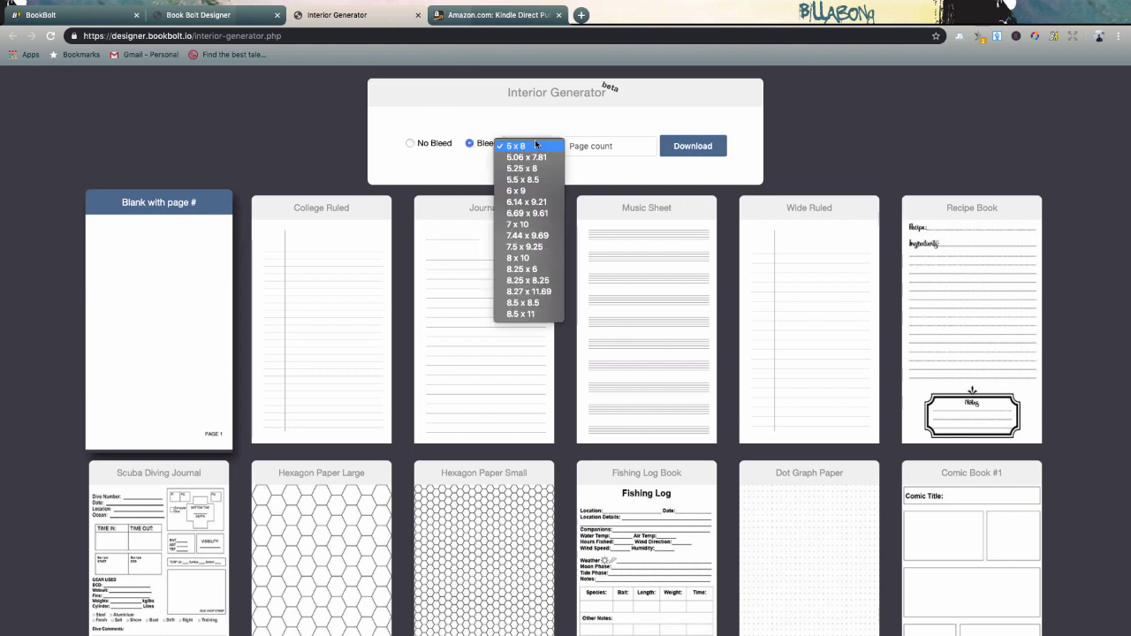
{"action": "left_click", "coordinate": [530, 191]}
{"action": "left_click", "coordinate": [610, 143]}
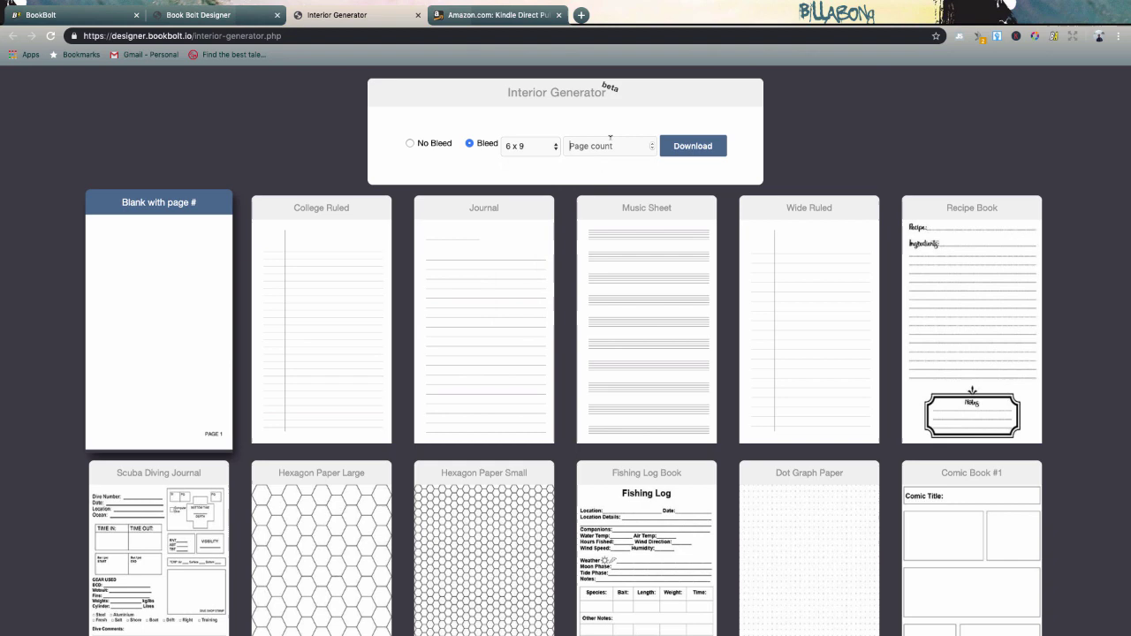
{"action": "type", "text": "1"}
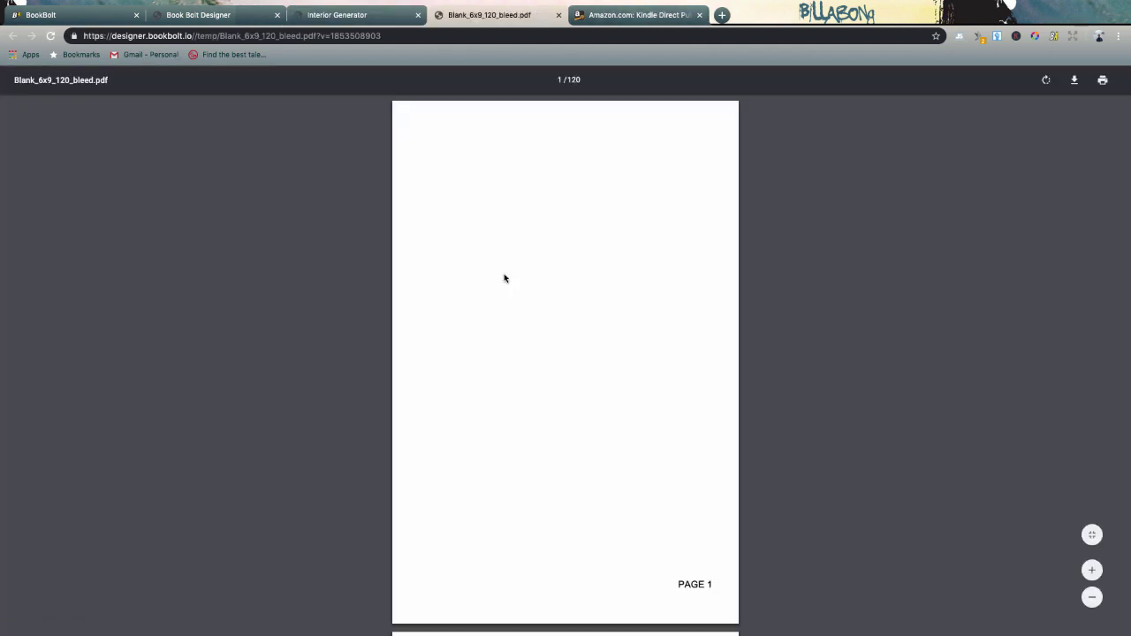
{"action": "scroll", "coordinate": [586, 336], "scroll_direction": "down", "scroll_amount": 3}
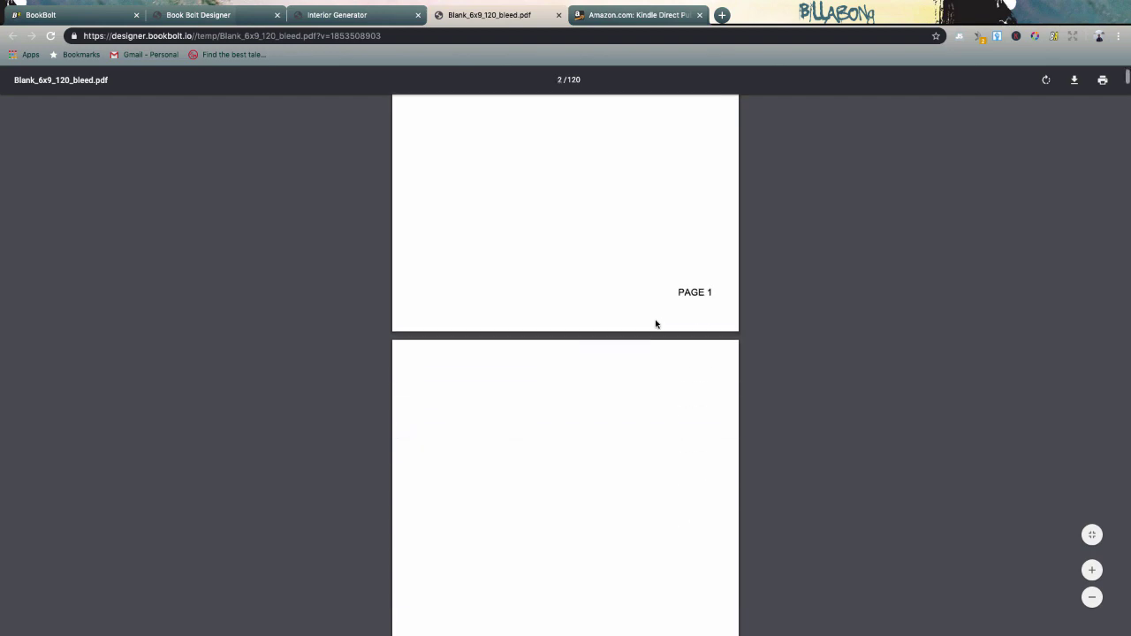
{"action": "scroll", "coordinate": [656, 323], "scroll_direction": "up", "scroll_amount": 3}
{"action": "left_click", "coordinate": [558, 15]}
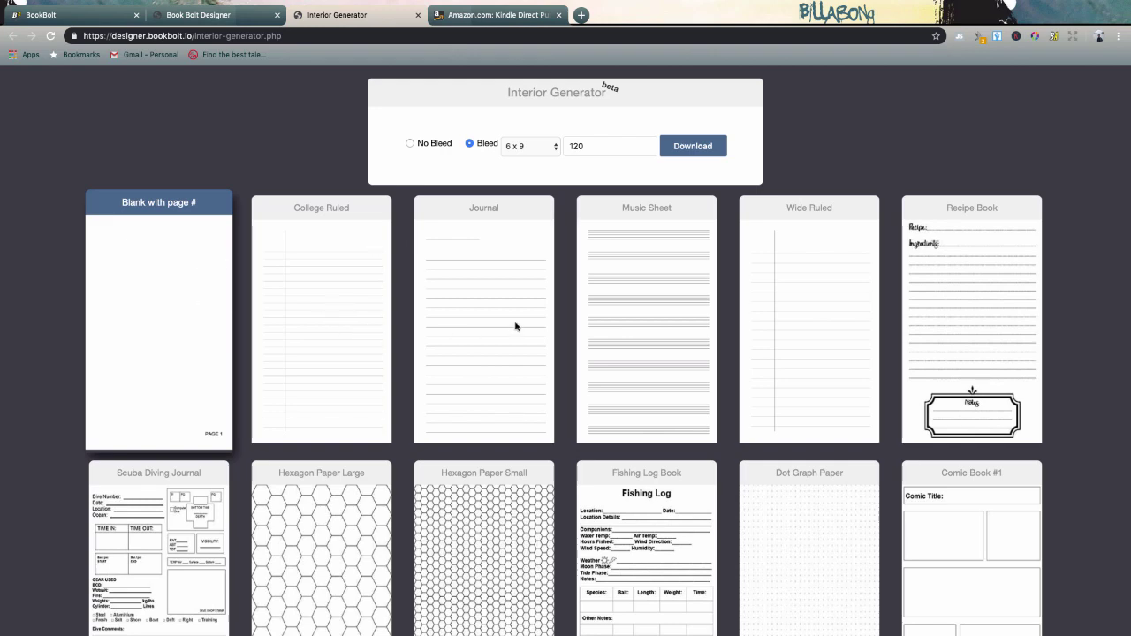
- Look through the full range of interior page templates, from ruled and graph paper to planners, journals and logs
{"action": "scroll", "coordinate": [749, 267], "scroll_direction": "down", "scroll_amount": 3}
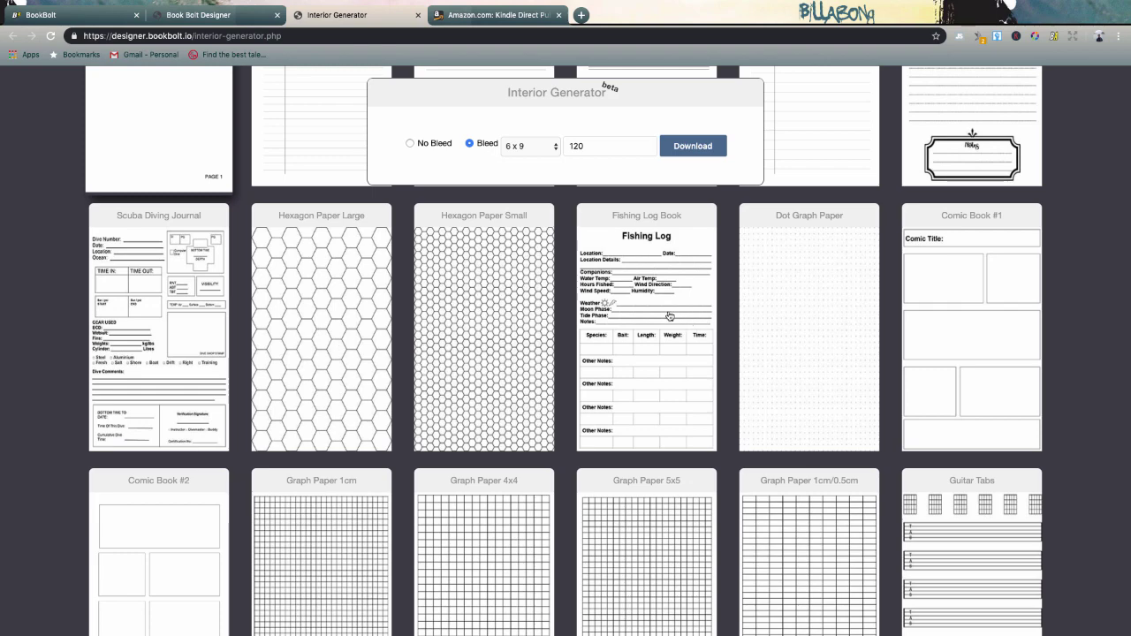
{"action": "scroll", "coordinate": [564, 348], "scroll_direction": "down", "scroll_amount": 3}
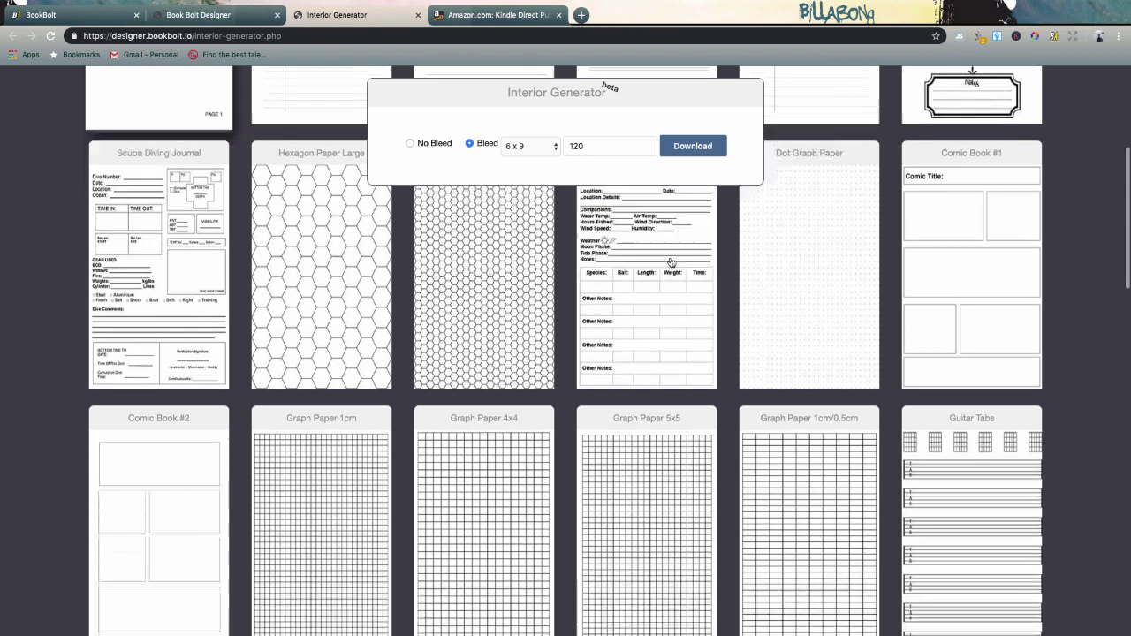
{"action": "scroll", "coordinate": [564, 348], "scroll_direction": "down", "scroll_amount": 3}
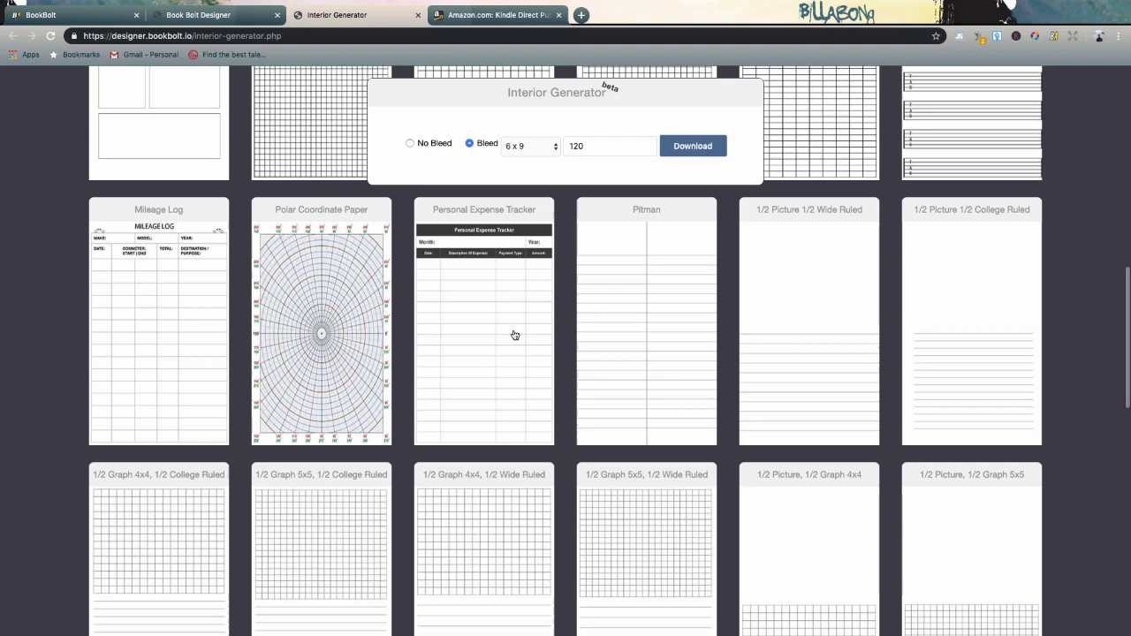
{"action": "scroll", "coordinate": [515, 333], "scroll_direction": "down", "scroll_amount": 2}
{"action": "scroll", "coordinate": [513, 332], "scroll_direction": "down", "scroll_amount": 3}
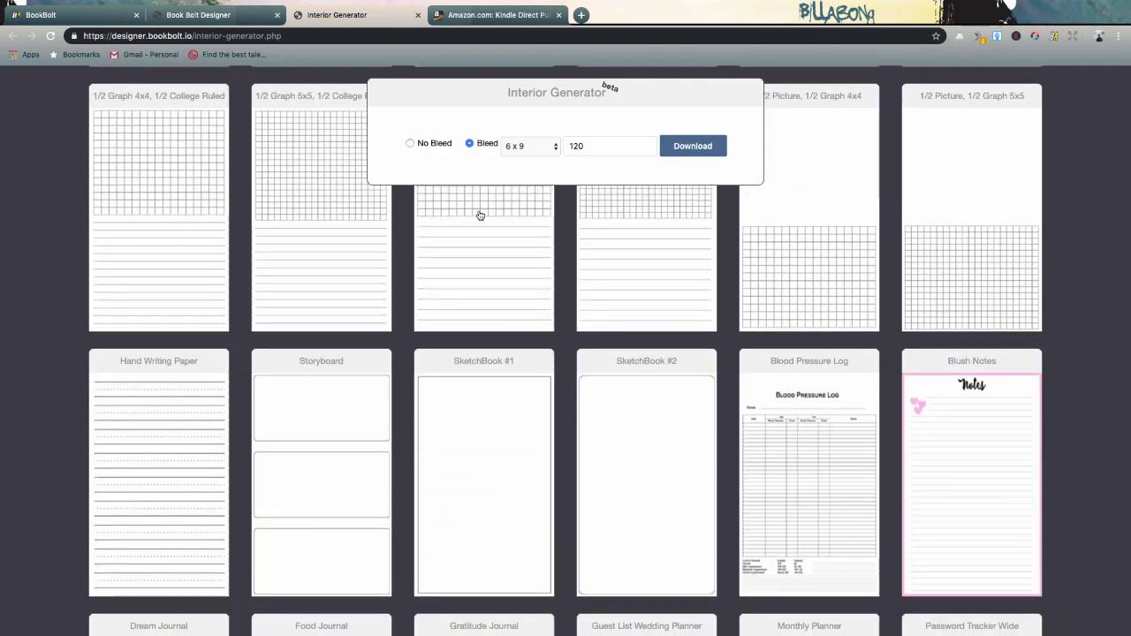
{"action": "scroll", "coordinate": [368, 315], "scroll_direction": "down", "scroll_amount": 2}
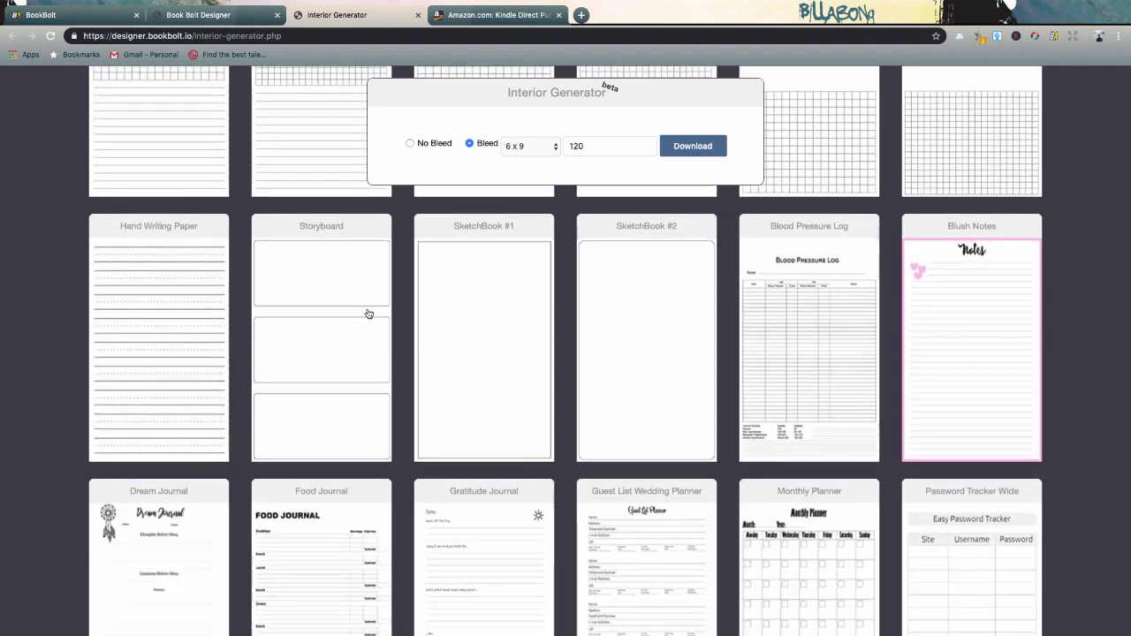
{"action": "scroll", "coordinate": [368, 313], "scroll_direction": "down", "scroll_amount": 2}
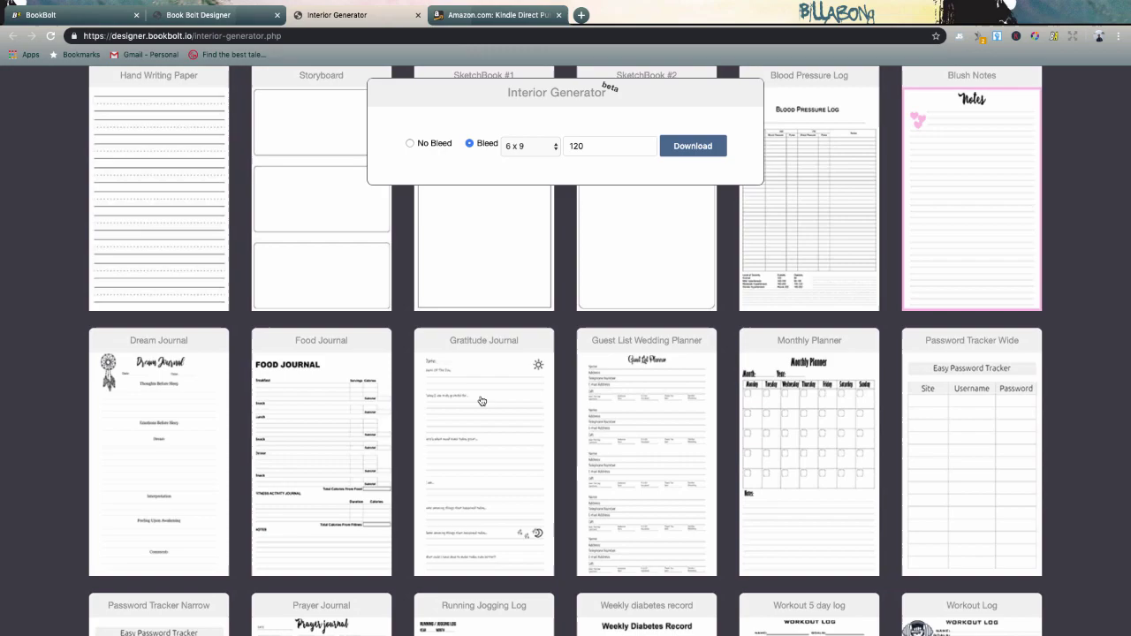
{"action": "scroll", "coordinate": [482, 401], "scroll_direction": "up", "scroll_amount": 15}
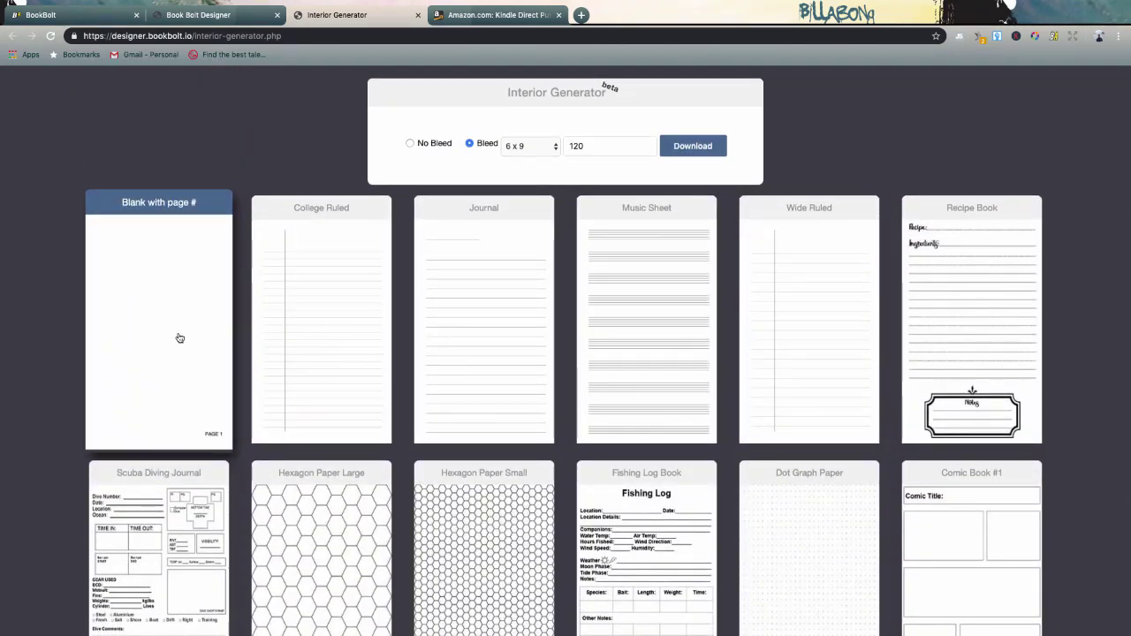
{"action": "scroll", "coordinate": [579, 367], "scroll_direction": "down", "scroll_amount": 3}
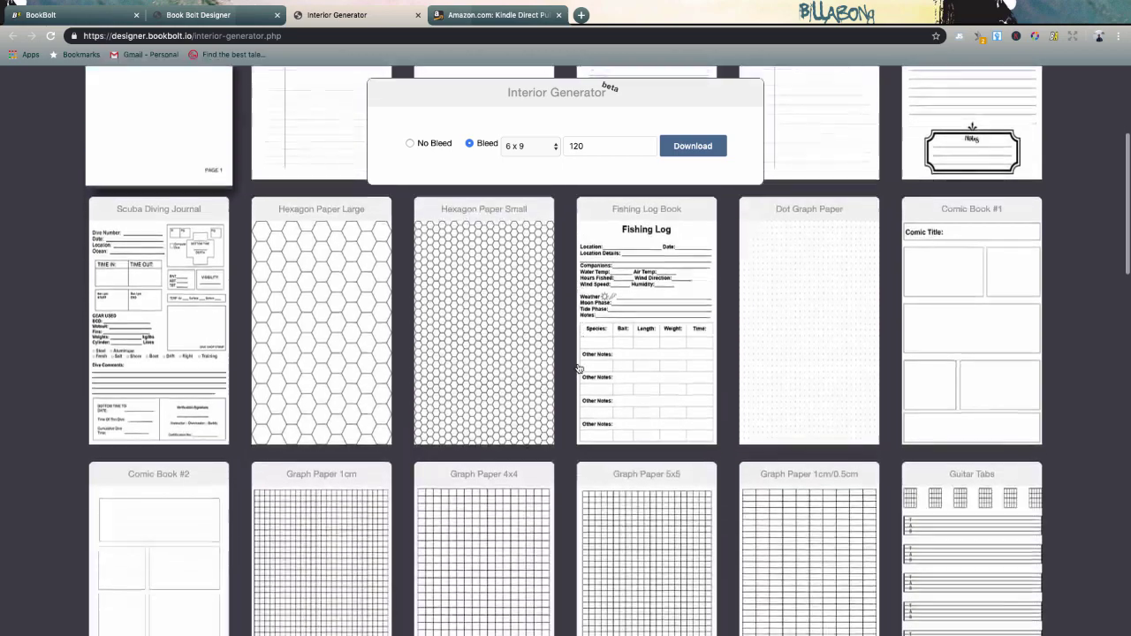
{"action": "scroll", "coordinate": [578, 368], "scroll_direction": "down", "scroll_amount": 15}
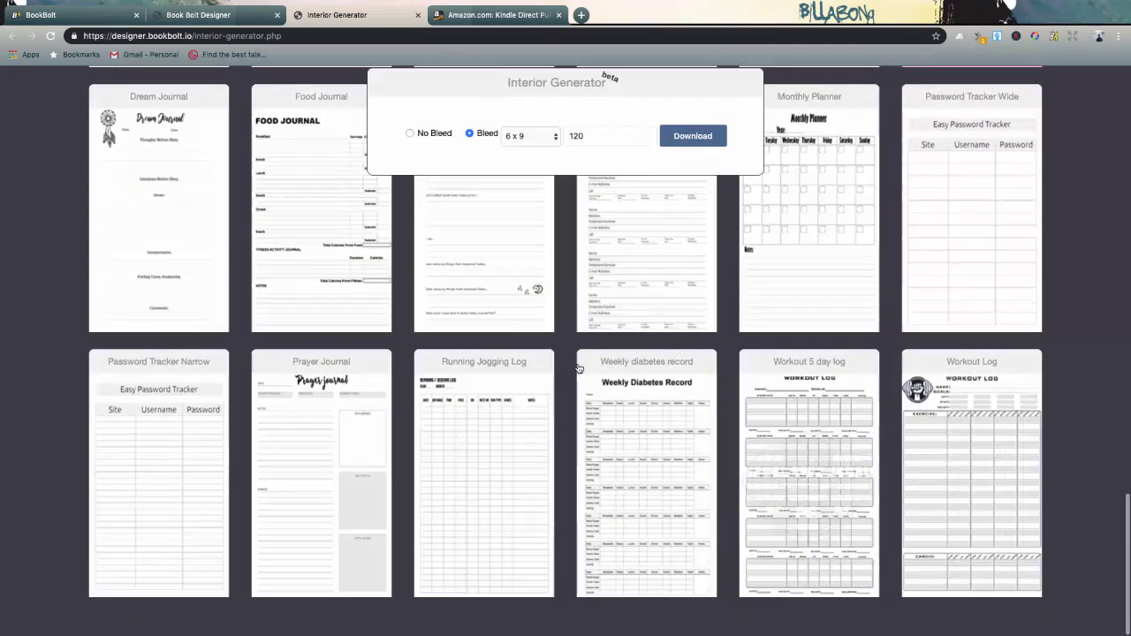
{"action": "scroll", "coordinate": [579, 368], "scroll_direction": "up", "scroll_amount": 15}
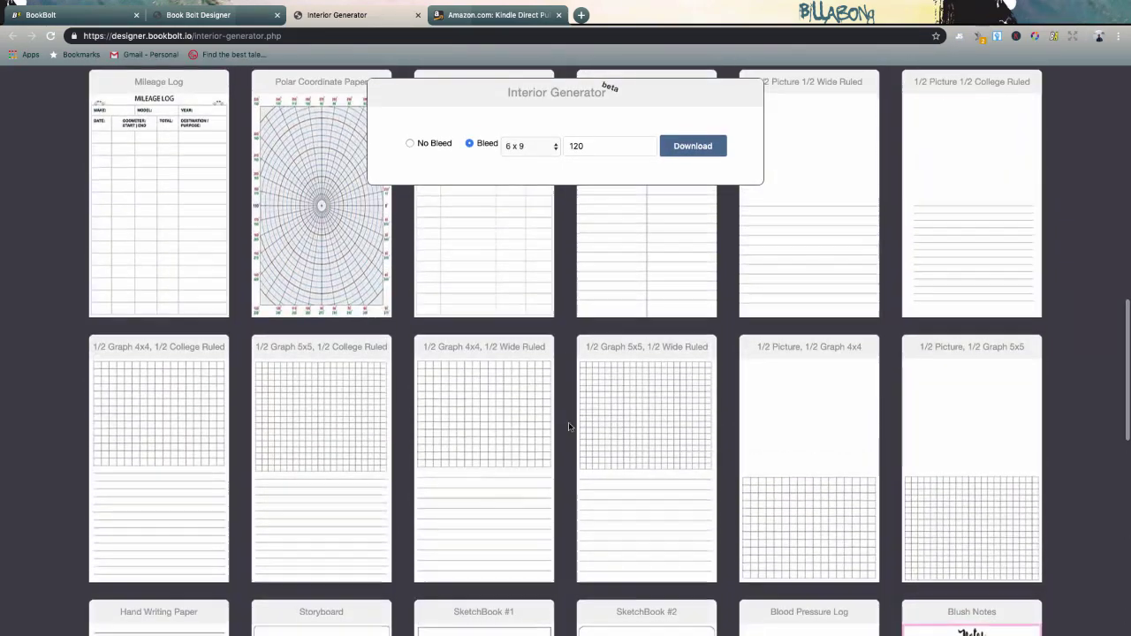
{"action": "scroll", "coordinate": [568, 427], "scroll_direction": "down", "scroll_amount": 10}
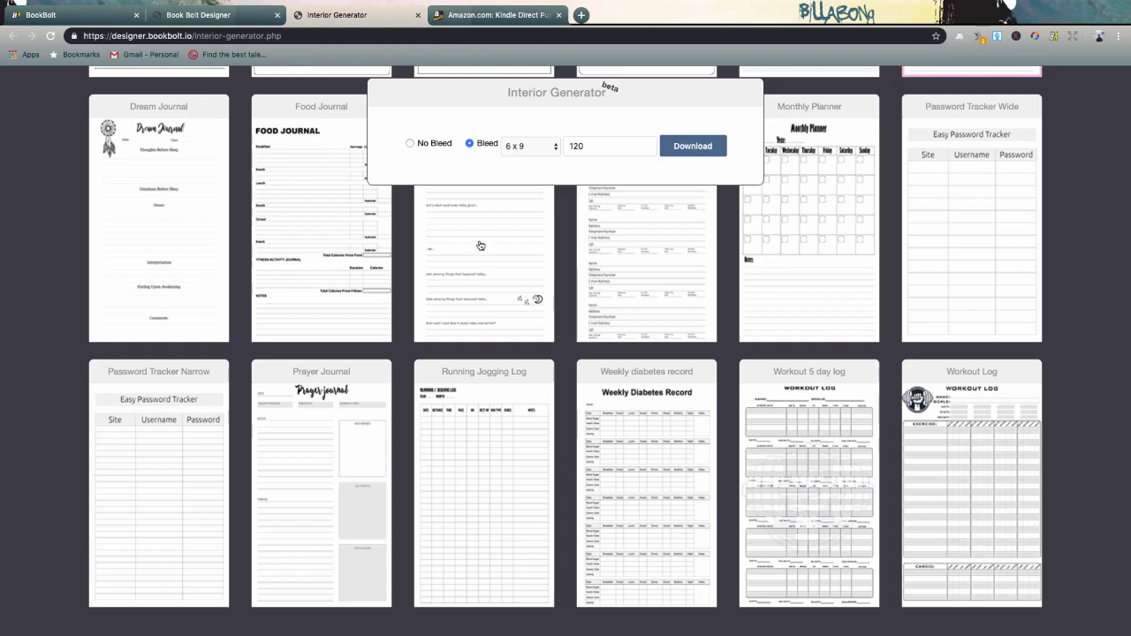
{"action": "scroll", "coordinate": [480, 244], "scroll_direction": "up", "scroll_amount": 1}
{"action": "scroll", "coordinate": [480, 245], "scroll_direction": "down", "scroll_amount": 15}
{"action": "scroll", "coordinate": [480, 244], "scroll_direction": "up", "scroll_amount": 3}
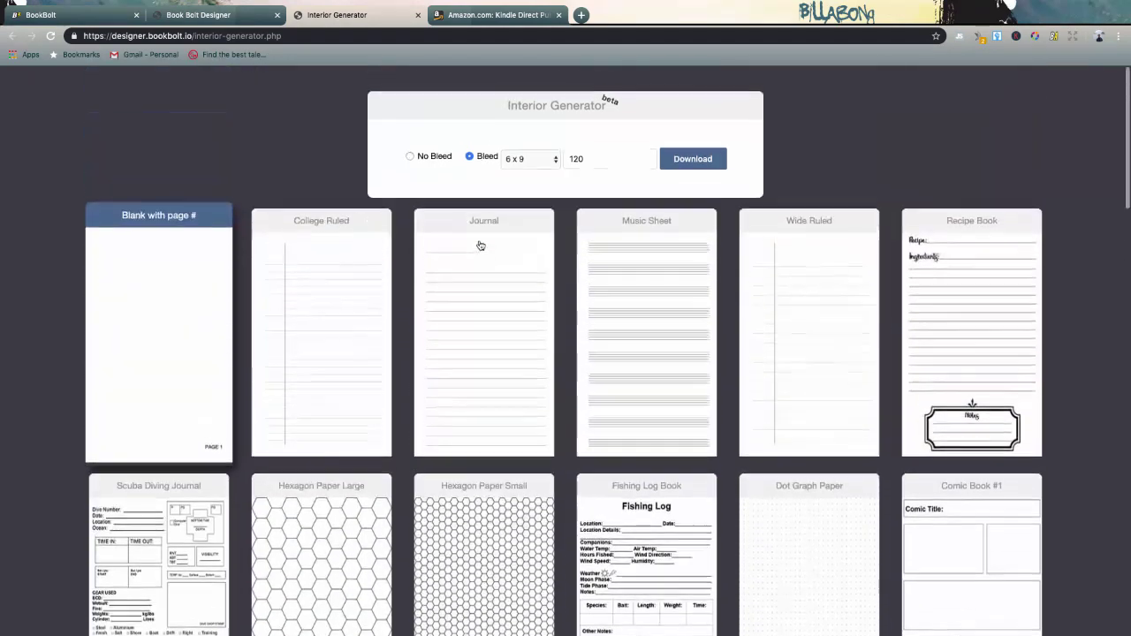
- Generate a 120-page College Ruled interior at 5 x 8 with bleed, and close its PDF
{"action": "left_click", "coordinate": [318, 328]}
{"action": "left_click", "coordinate": [707, 144]}
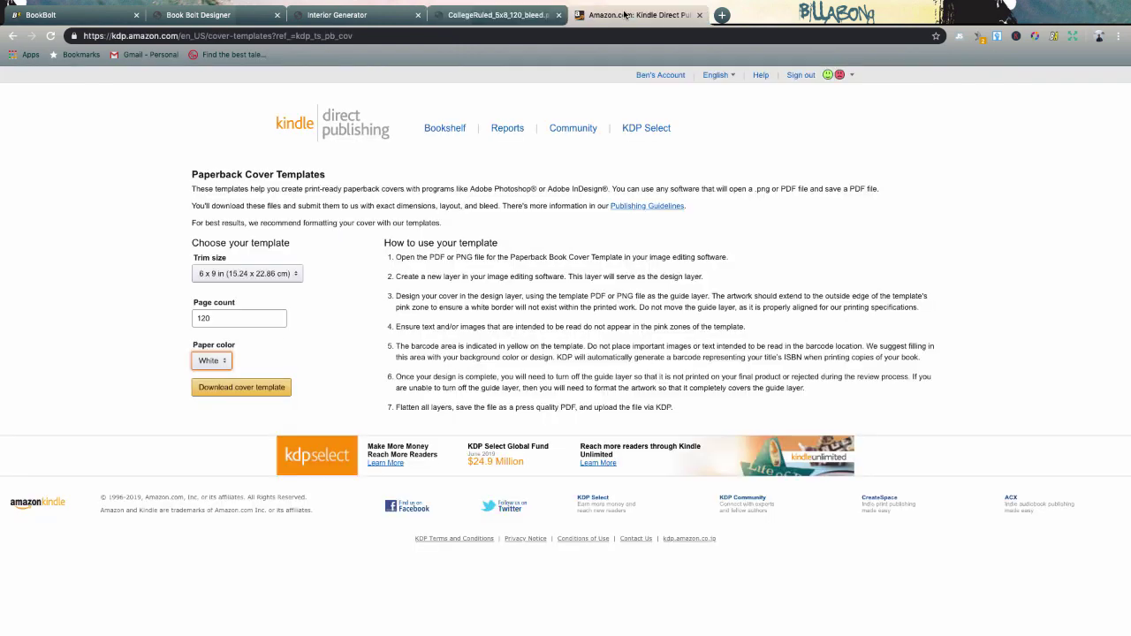
{"action": "left_click", "coordinate": [499, 17]}
{"action": "left_click", "coordinate": [348, 23]}
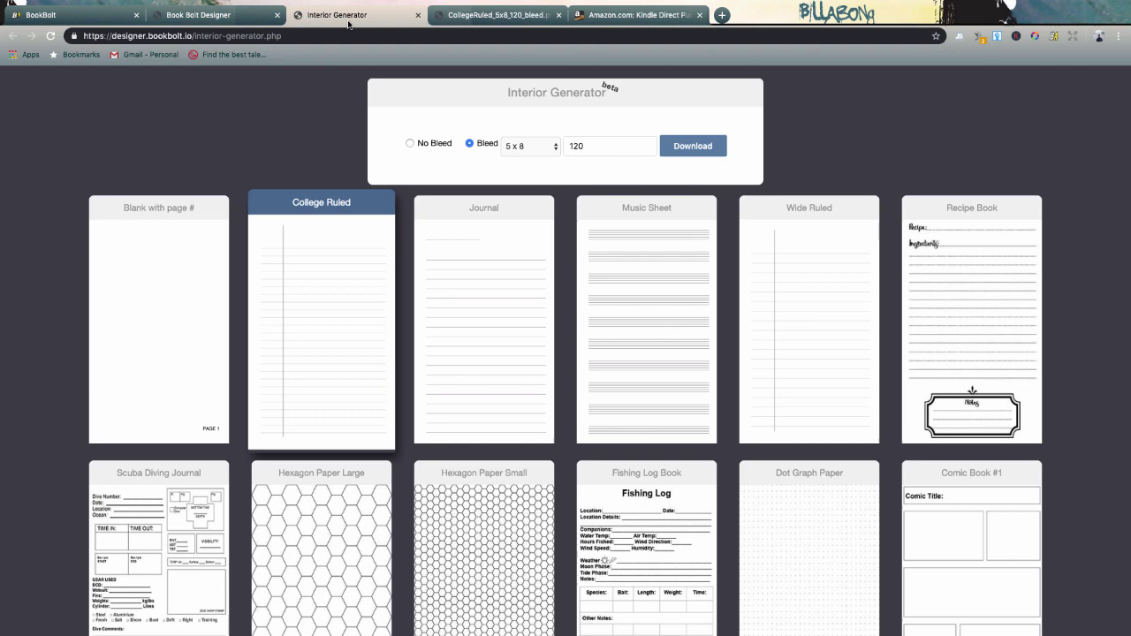
{"action": "left_click", "coordinate": [558, 15]}
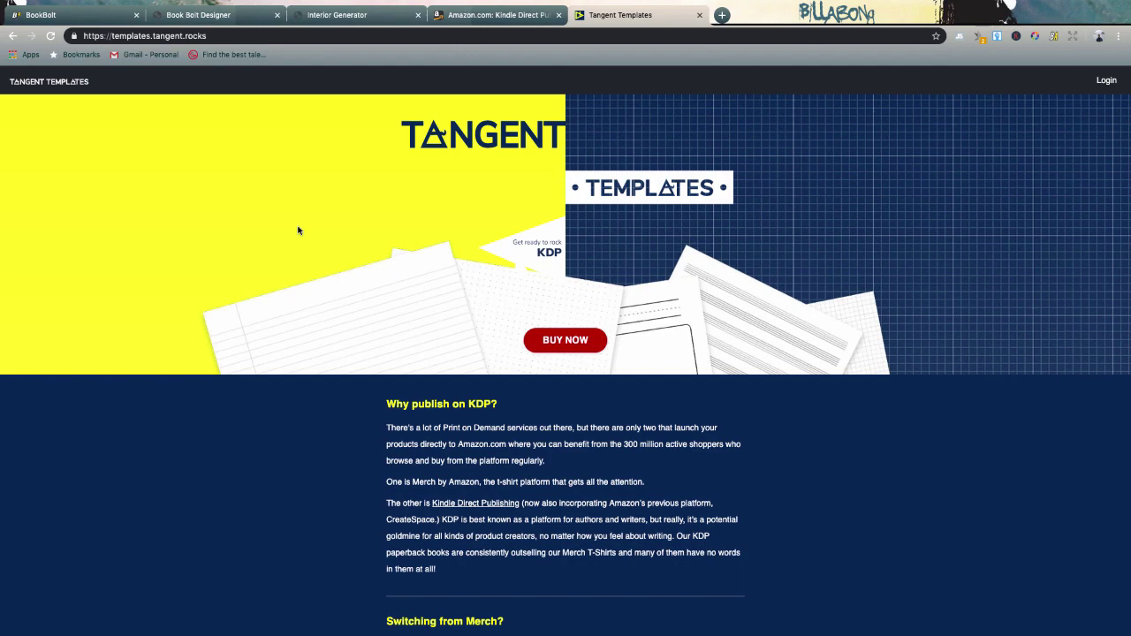
- Look over the Tangent Templates home page and its purchase option, and switch back to Book Bolt Designer
{"action": "scroll", "coordinate": [528, 265], "scroll_direction": "down", "scroll_amount": 3}
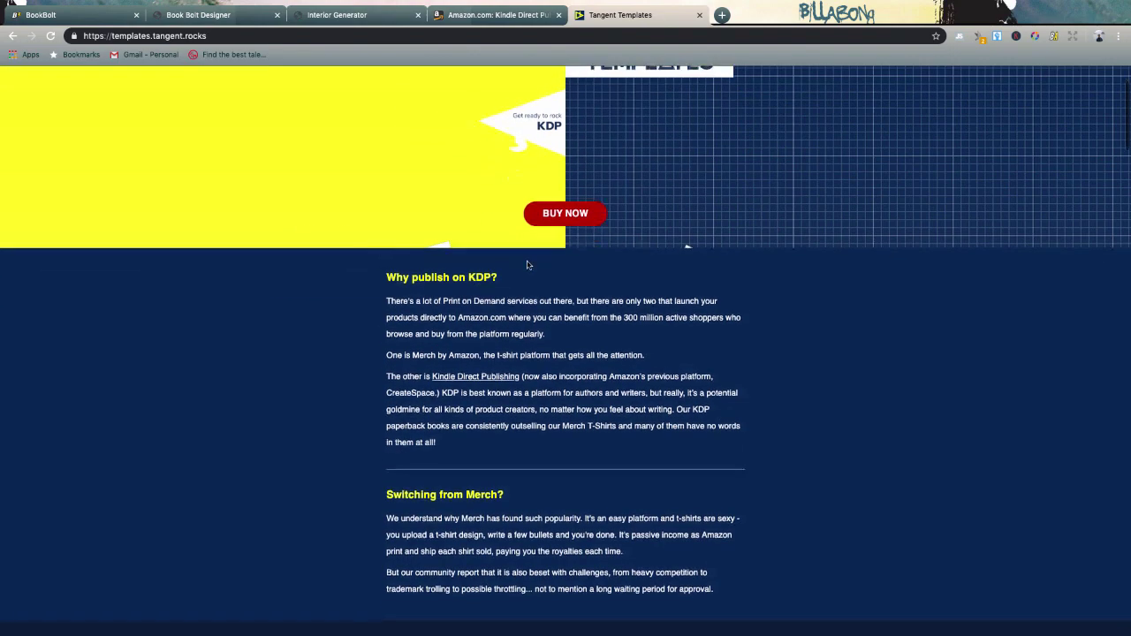
{"action": "left_click", "coordinate": [552, 211]}
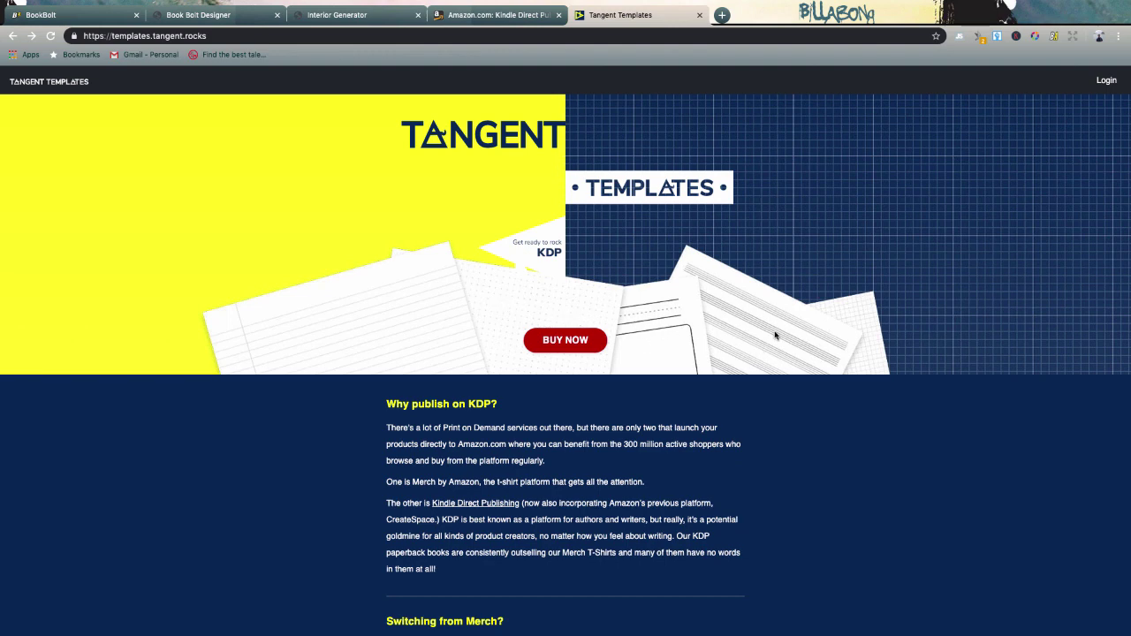
{"action": "left_click", "coordinate": [342, 18]}
{"action": "left_click", "coordinate": [221, 15]}
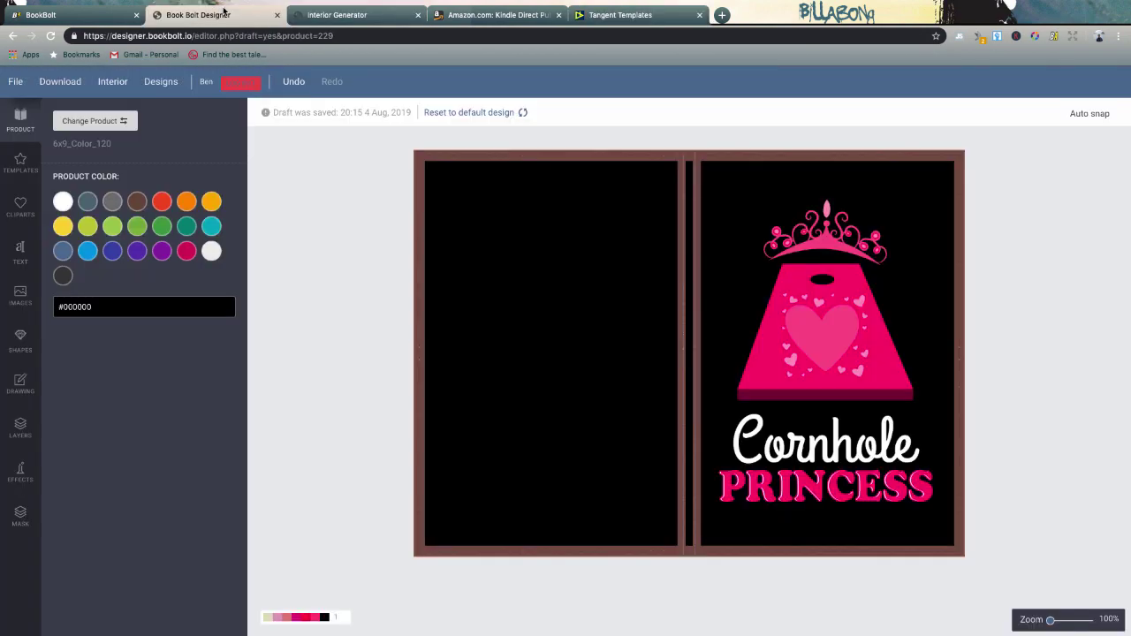